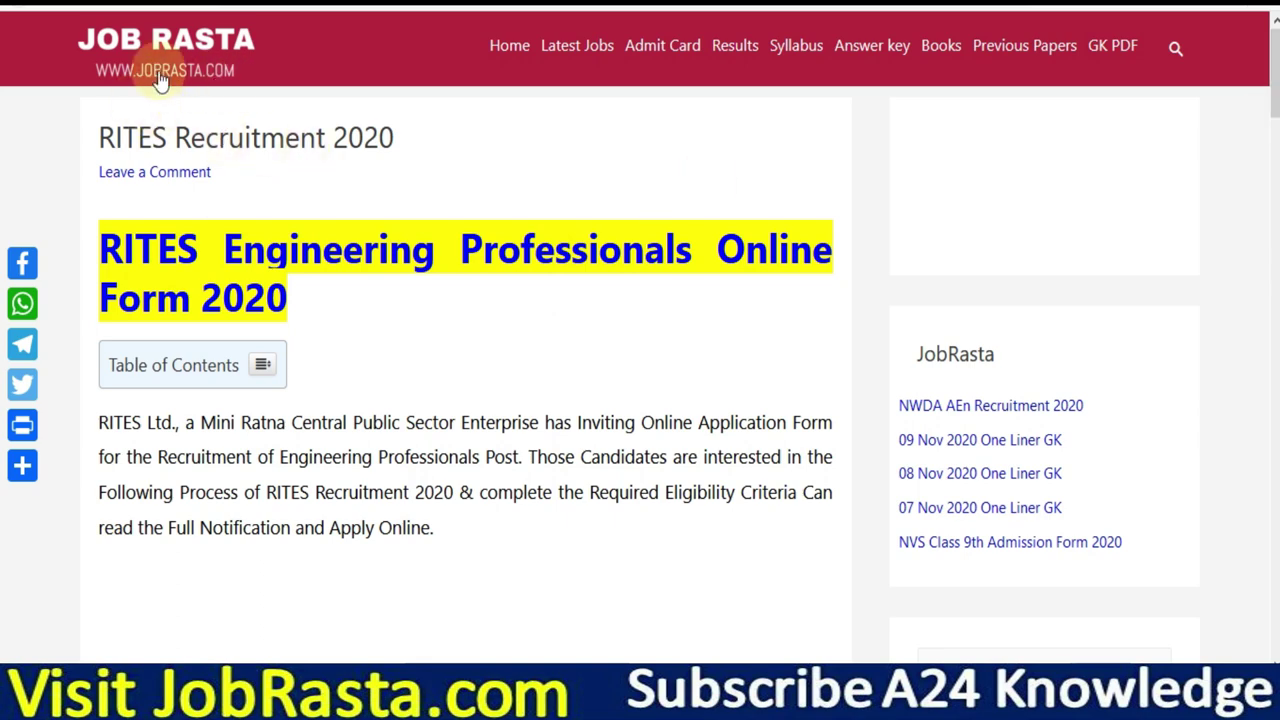
# Scroll through the RITES 2020 post's dates, fees, vacancies and eligibility to the Important Links table.
pyautogui.scroll(-3, 640, 360)
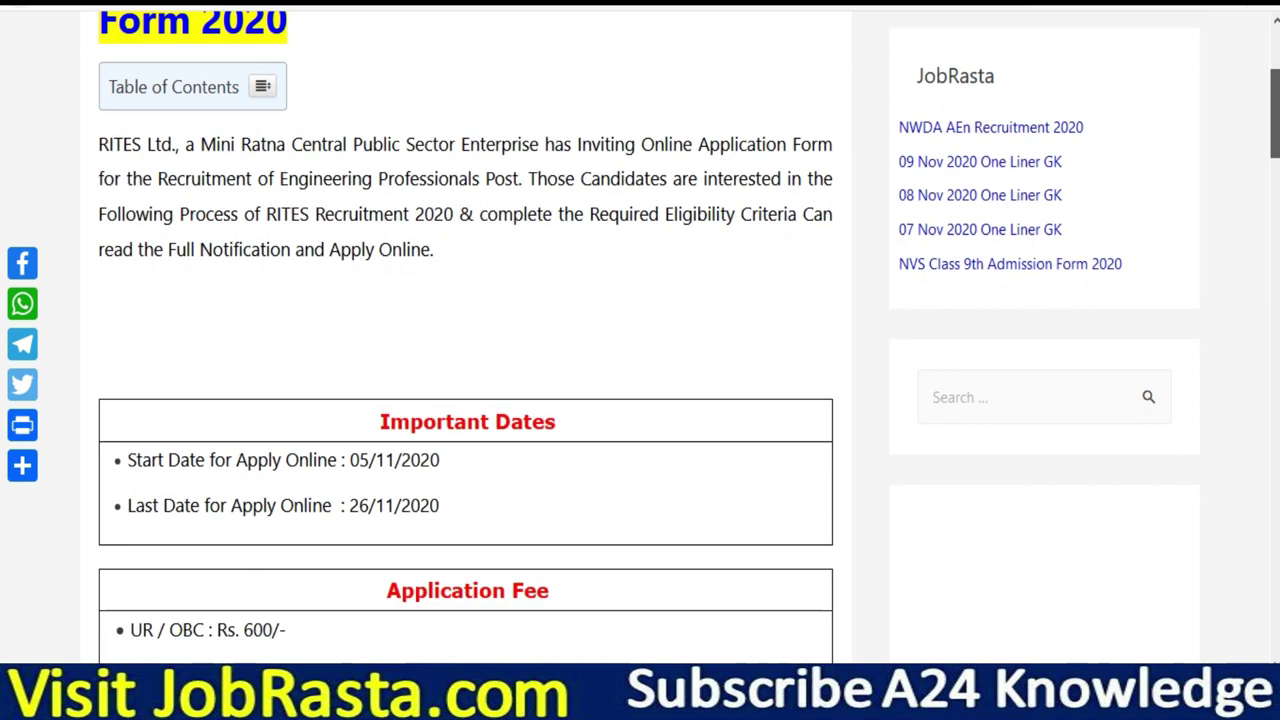
pyautogui.scroll(-1, 1236, 181)
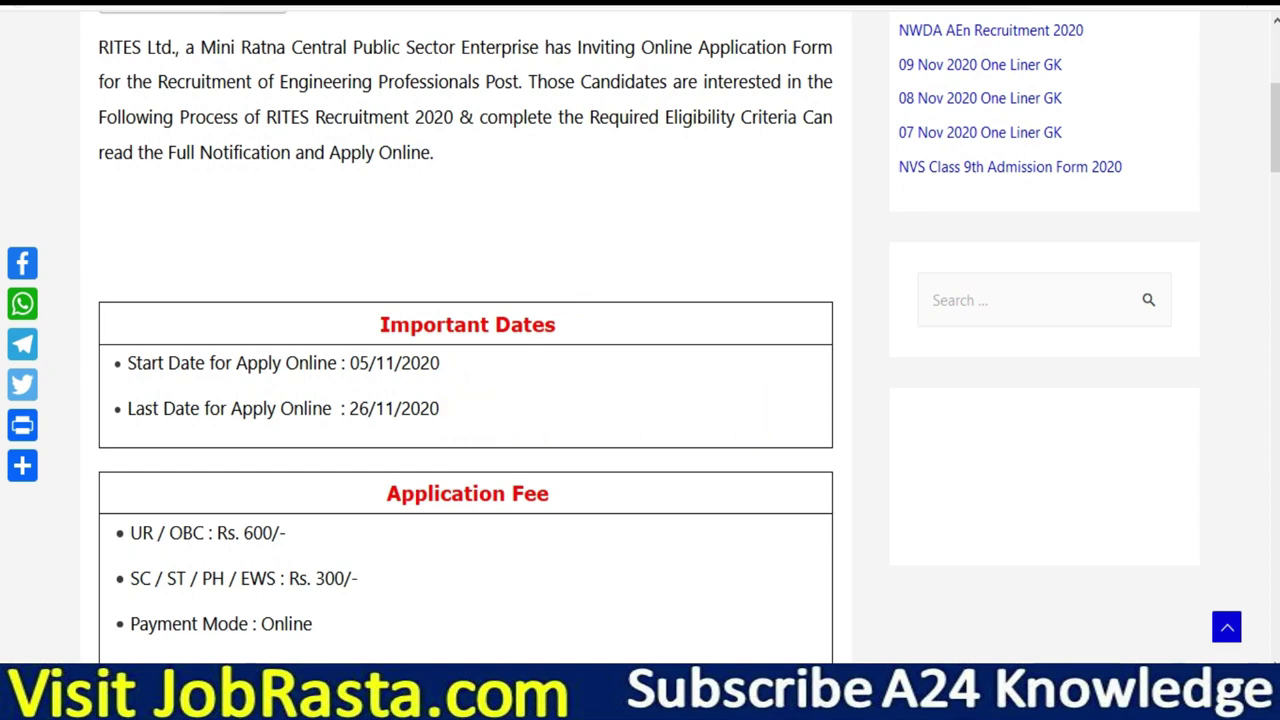
pyautogui.scroll(-5, 640, 337)
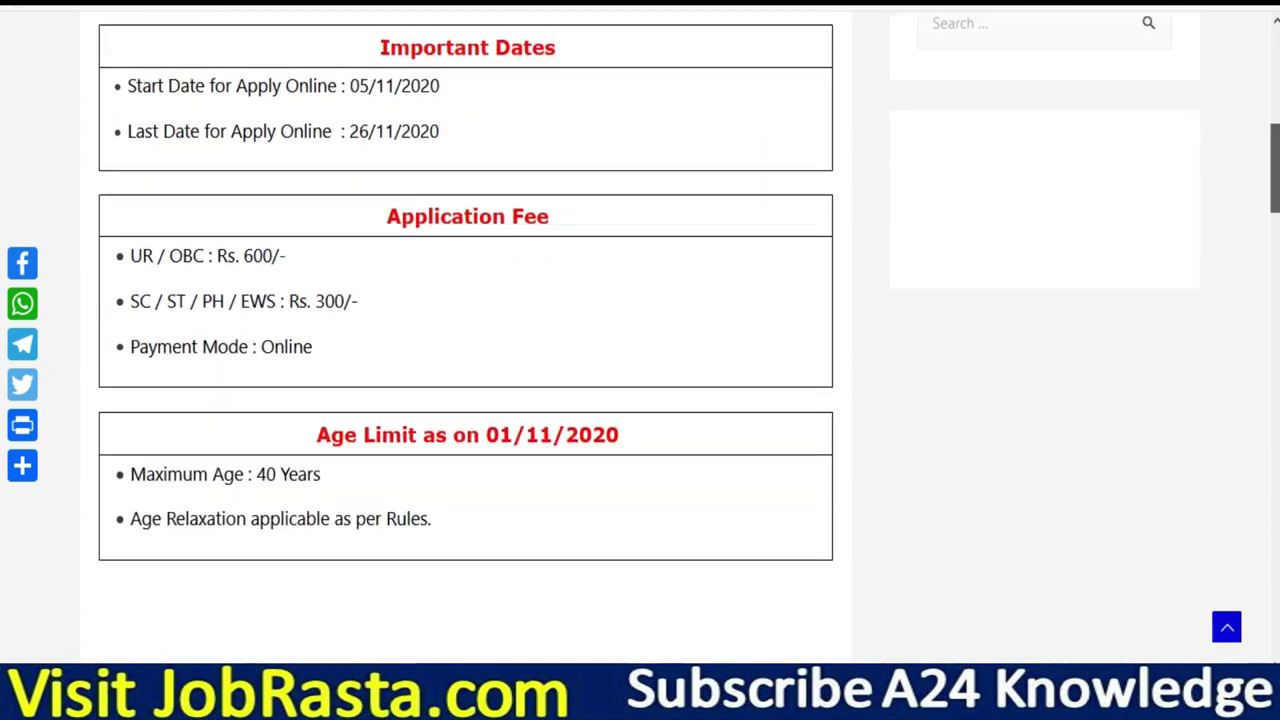
pyautogui.scroll(-10, 640, 337)
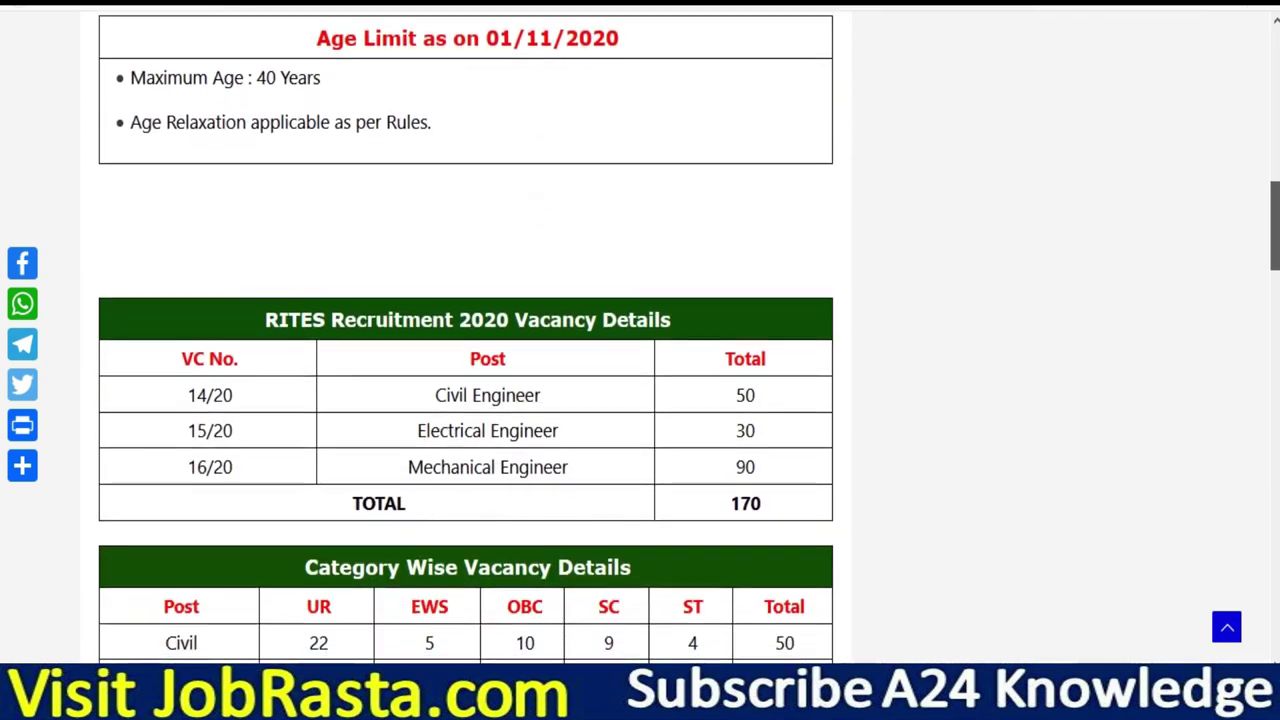
pyautogui.scroll(-2, 640, 337)
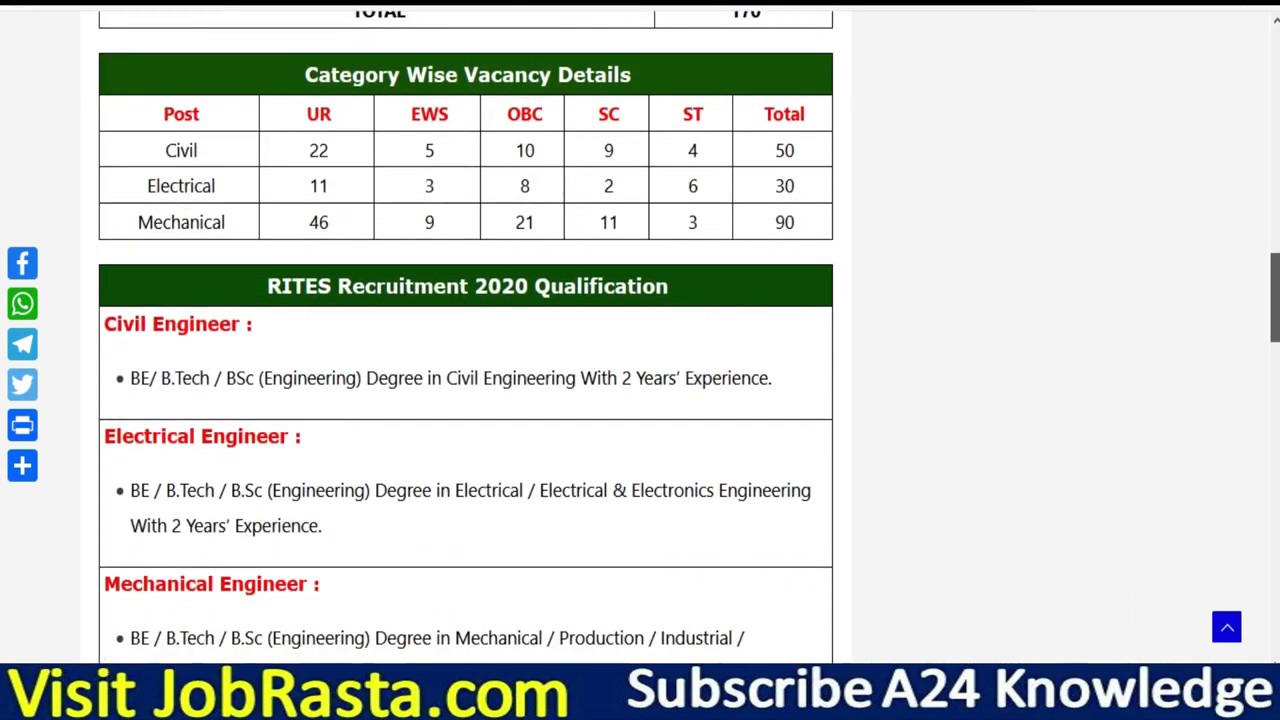
pyautogui.scroll(-3, 640, 337)
pyautogui.scroll(-10, 640, 337)
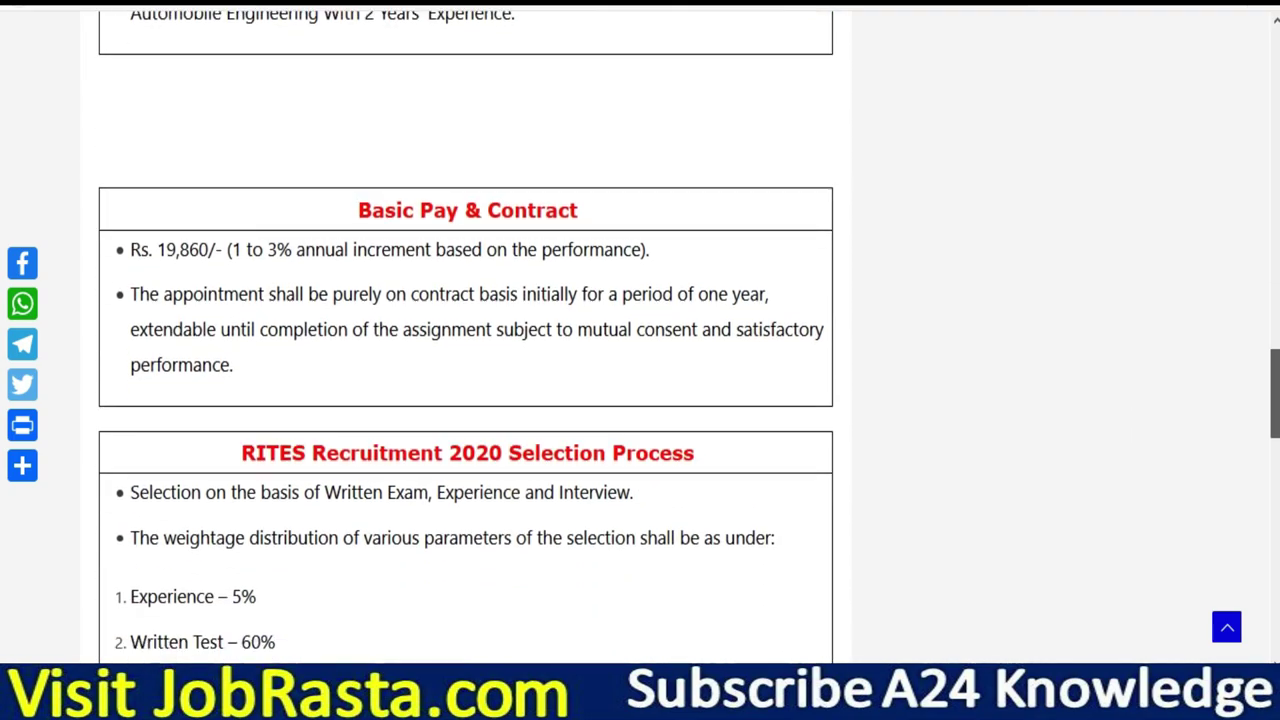
pyautogui.scroll(-3, 640, 337)
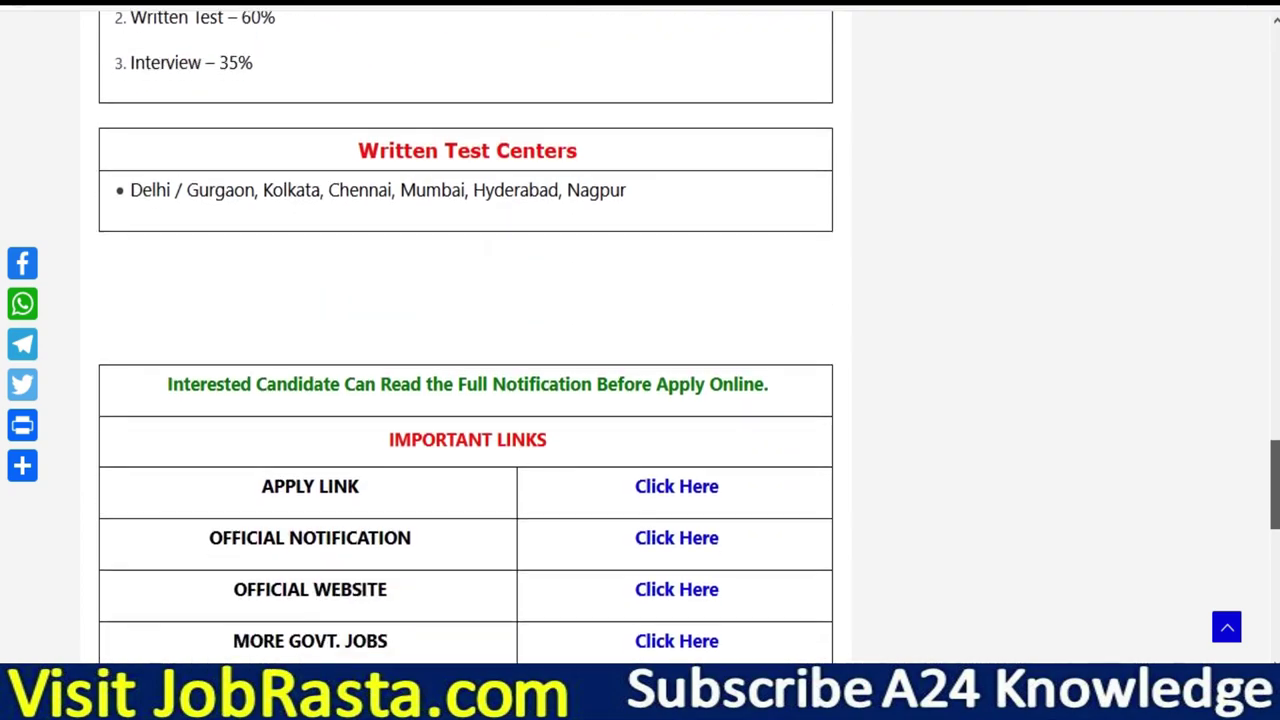
# Return to the top of the post and bring up the RITES On Line Registration login page.
pyautogui.press('Home')
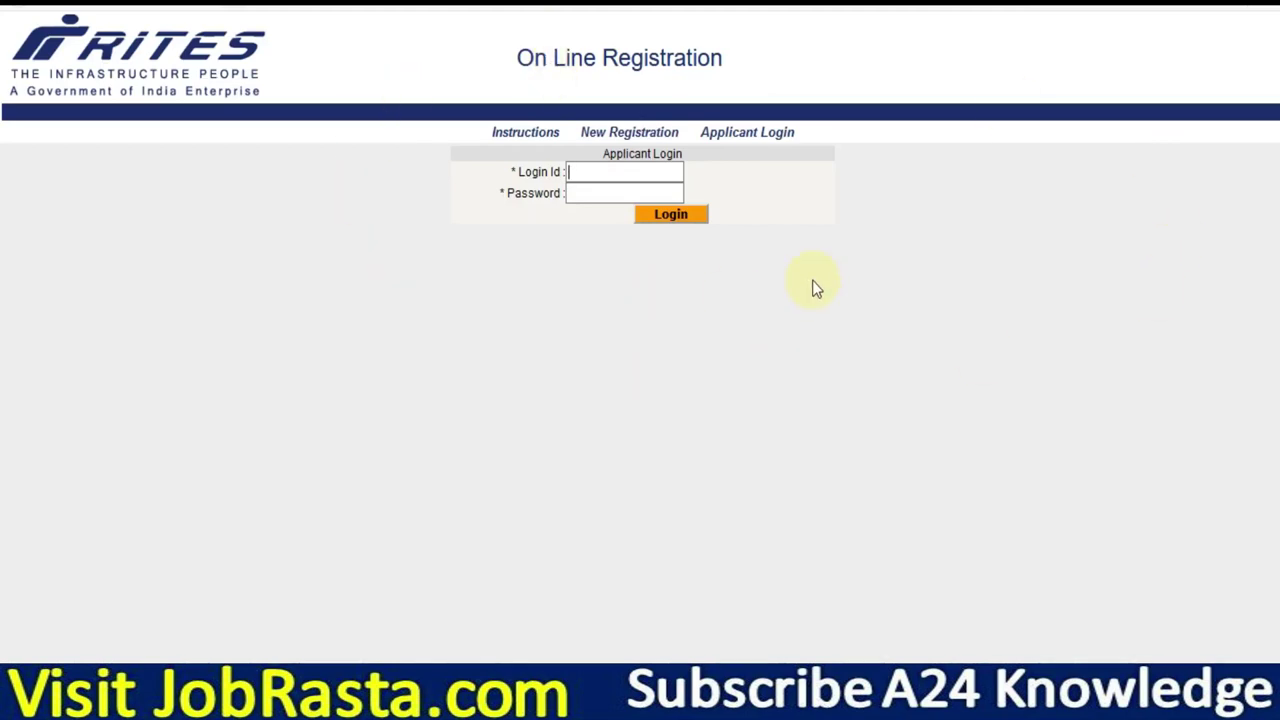
pyautogui.click(614, 191)
# Start a New Registration for vacancy 16/20 Engineer (Mechanical) with post applied for 16/20.
pyautogui.click(620, 140)
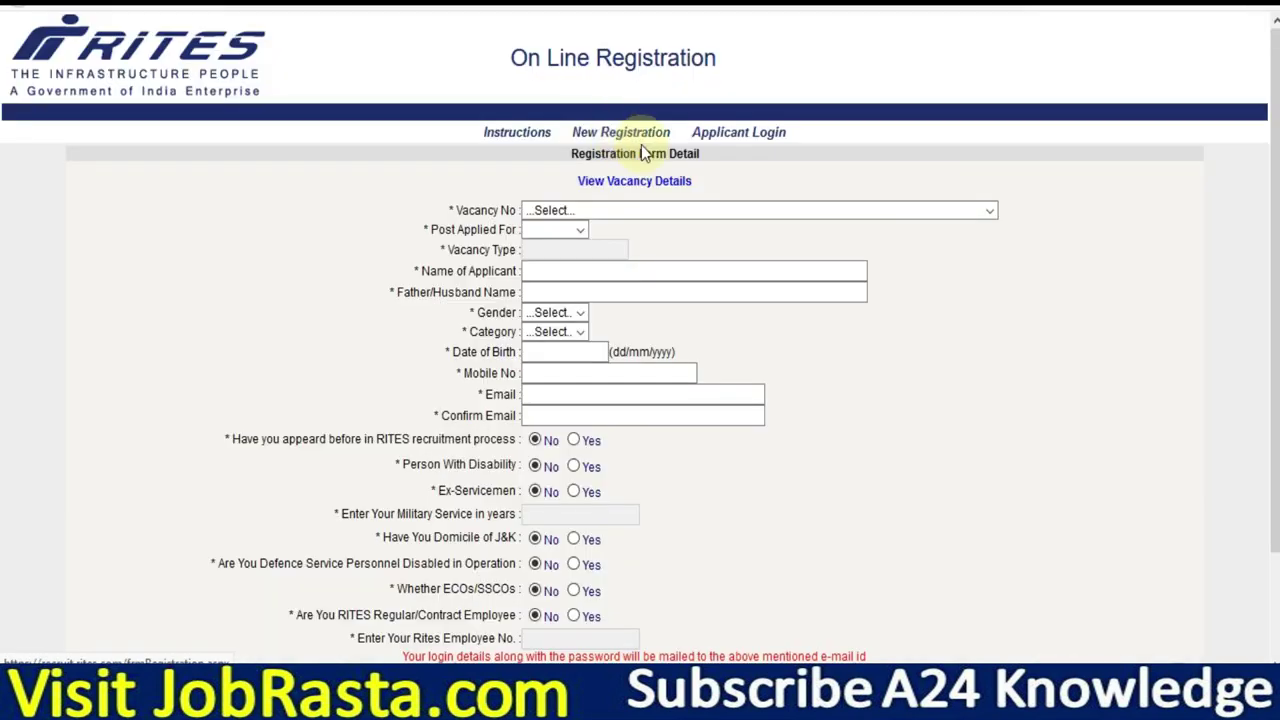
pyautogui.click(622, 211)
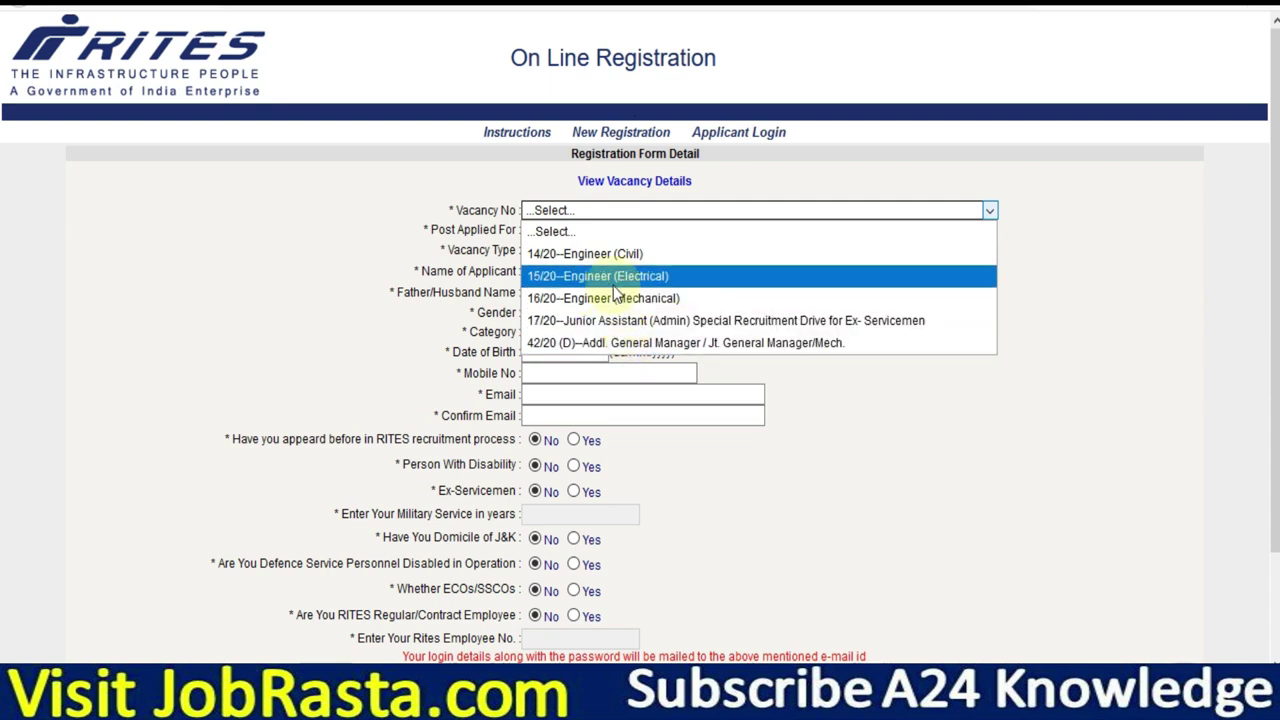
pyautogui.click(617, 300)
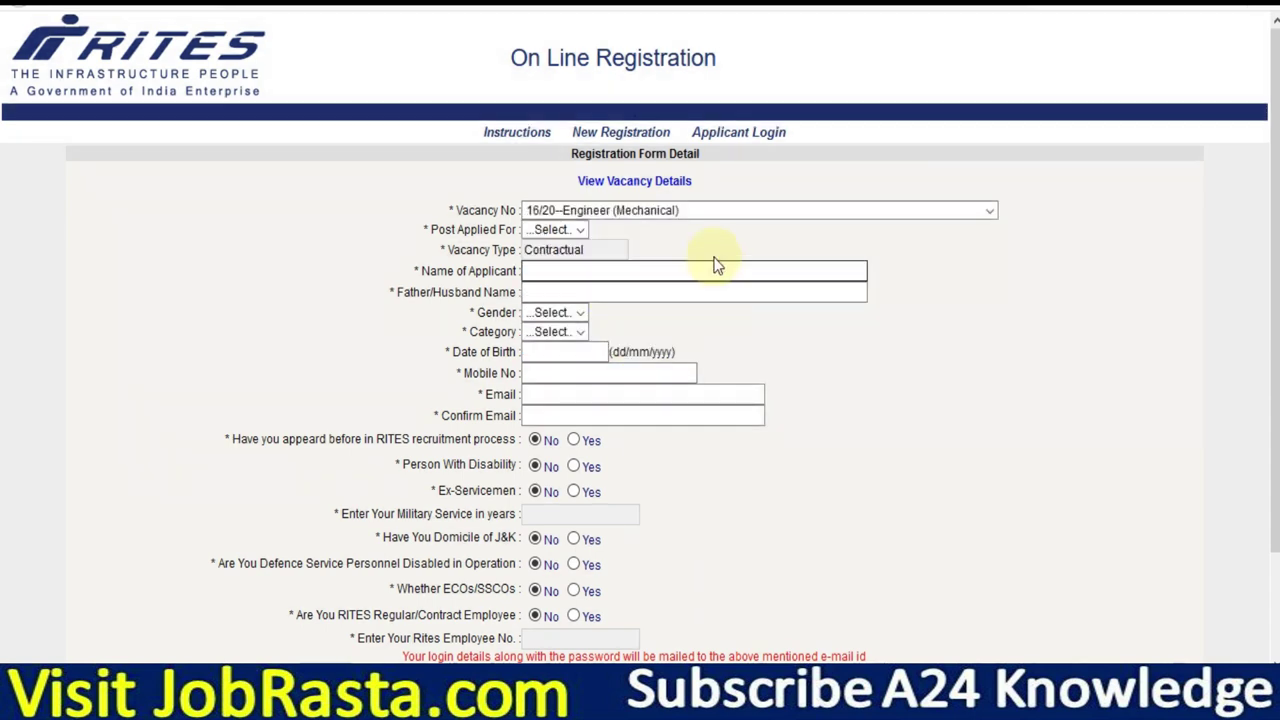
pyautogui.click(575, 232)
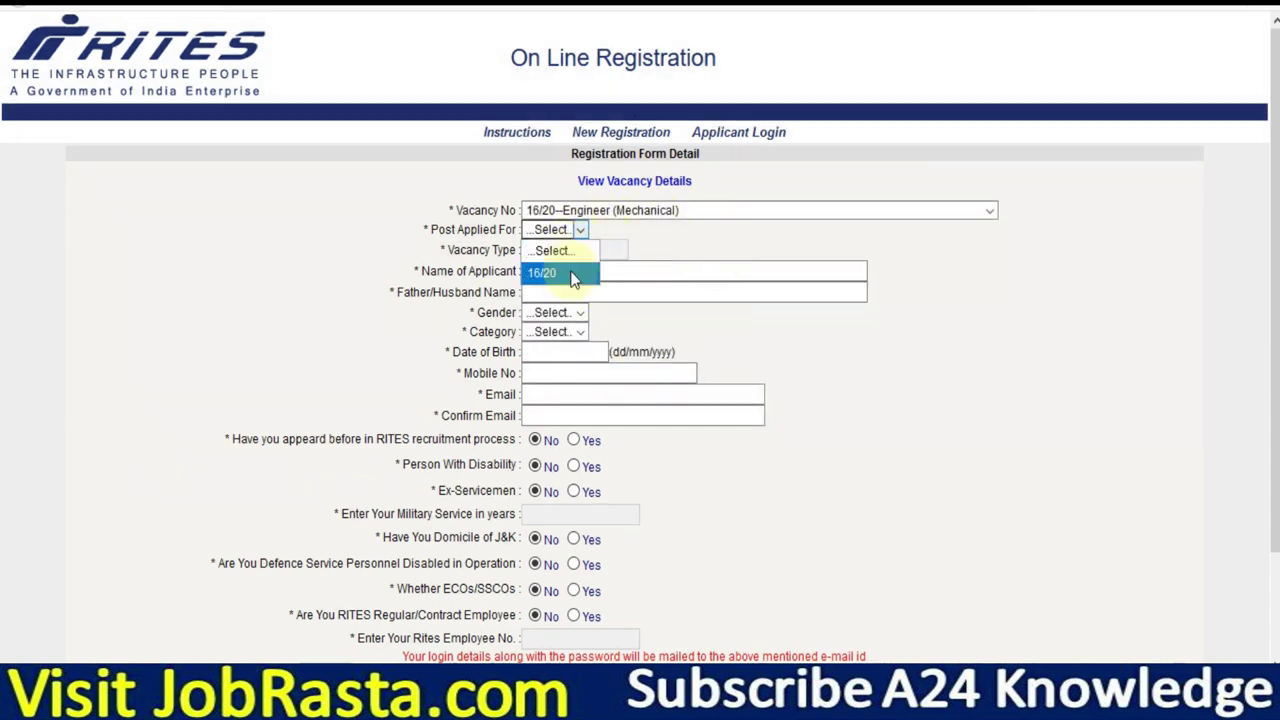
pyautogui.click(563, 276)
# Enter the applicant's full name and father's name in capital letters.
pyautogui.click(555, 273)
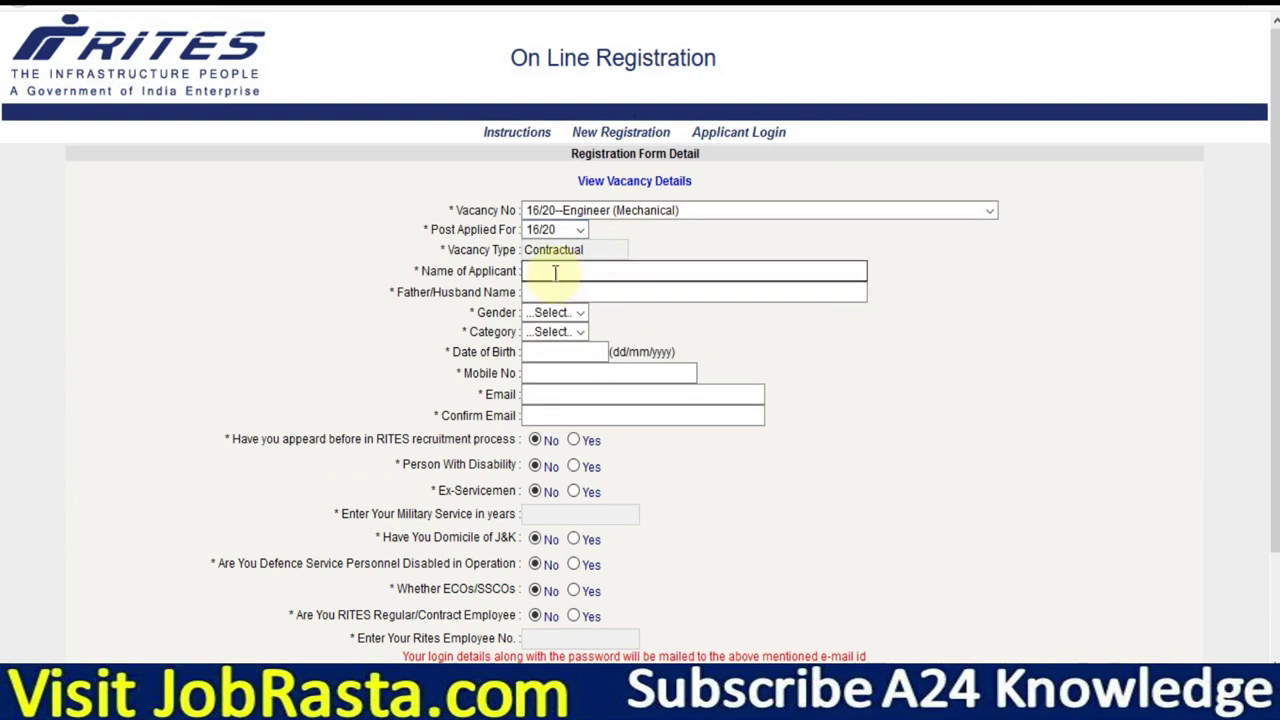
pyautogui.press('capslock')
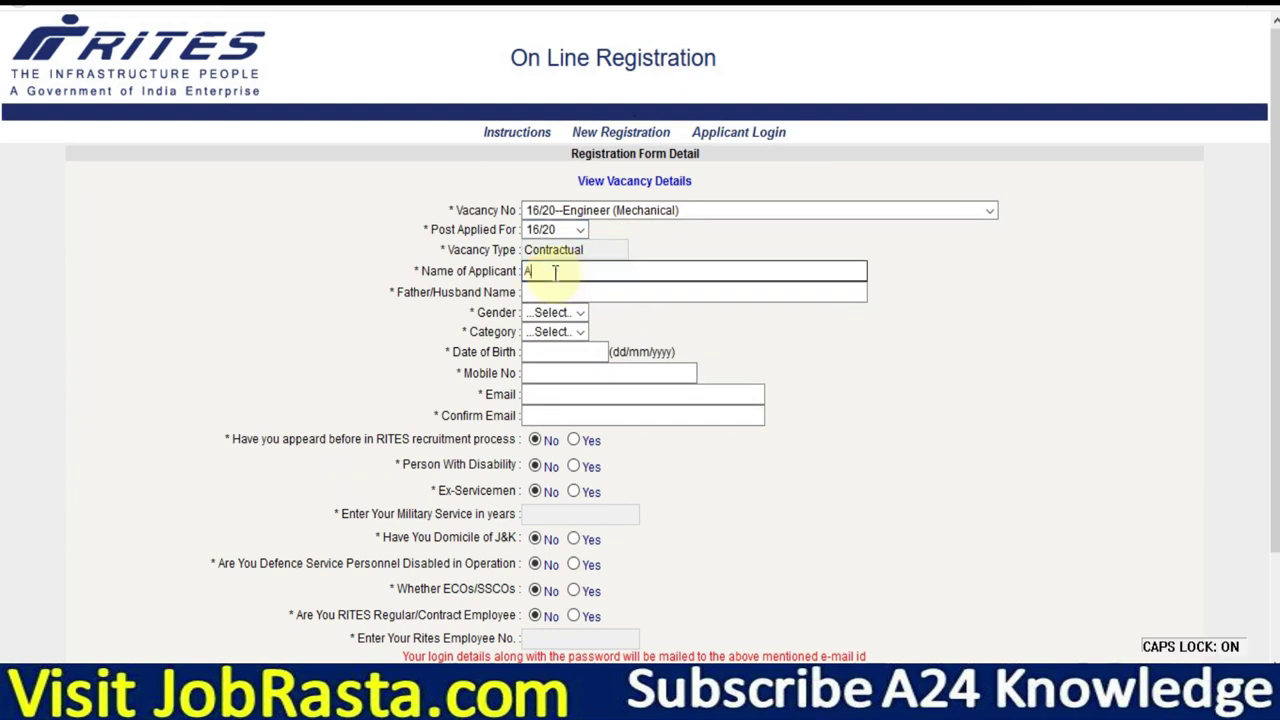
pyautogui.press('Tab')
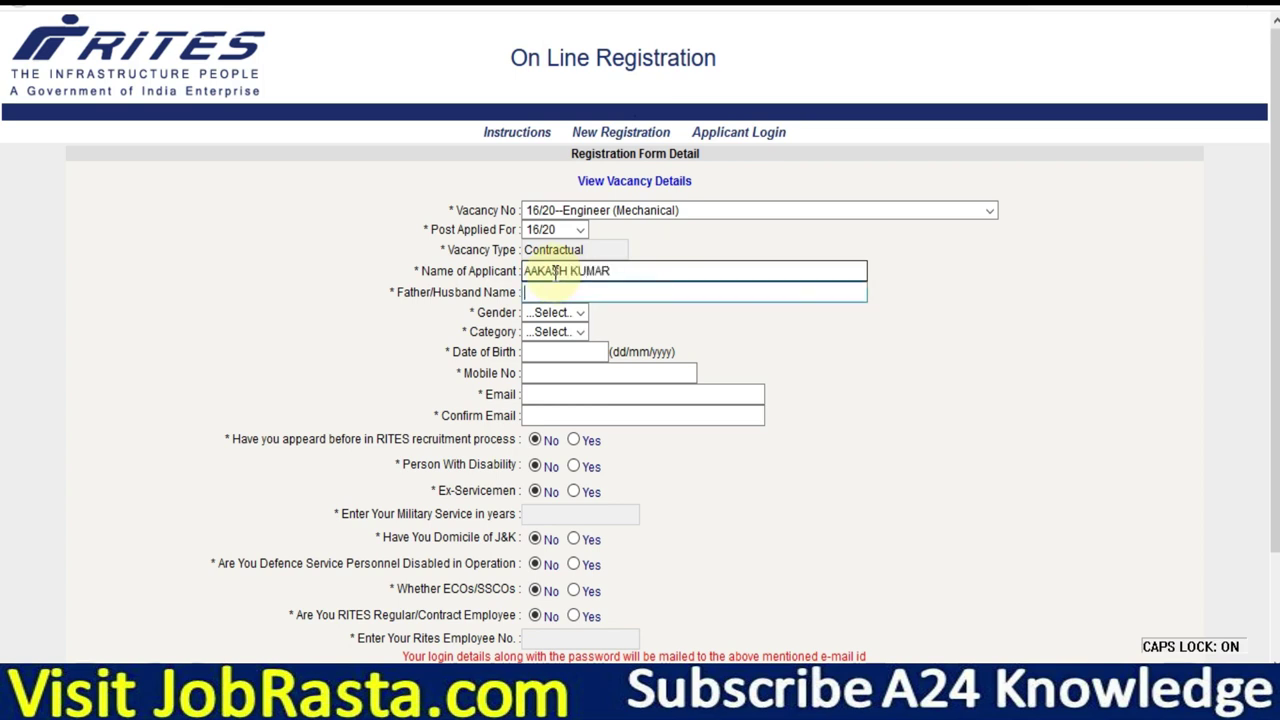
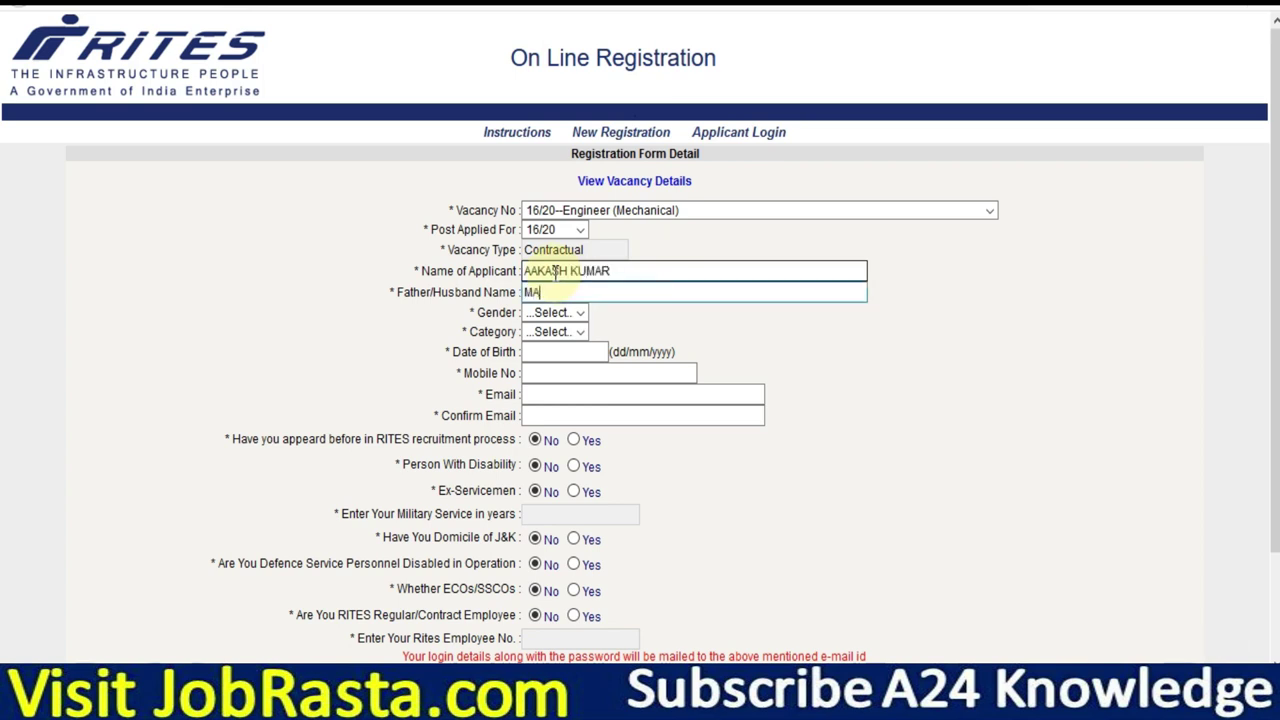
# Set the applicant's gender to Male and category to OBC.
pyautogui.click(565, 313)
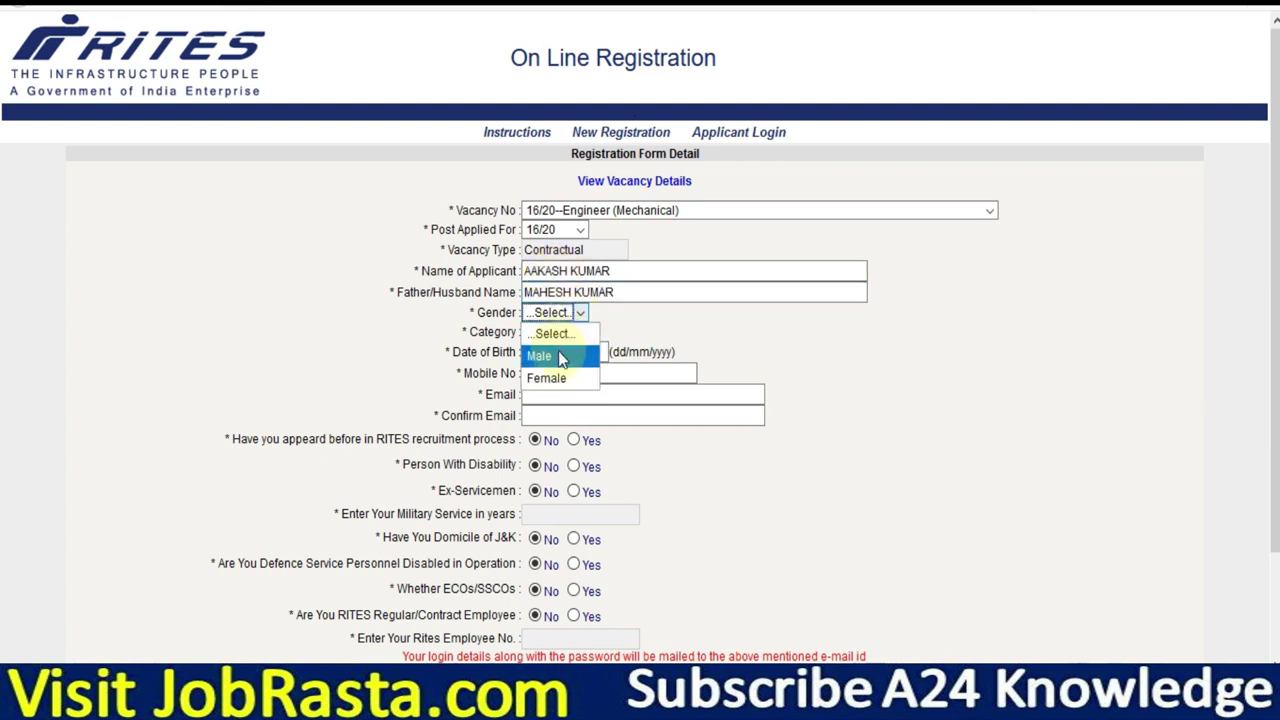
pyautogui.click(560, 358)
pyautogui.click(565, 332)
pyautogui.click(560, 374)
pyautogui.click(560, 332)
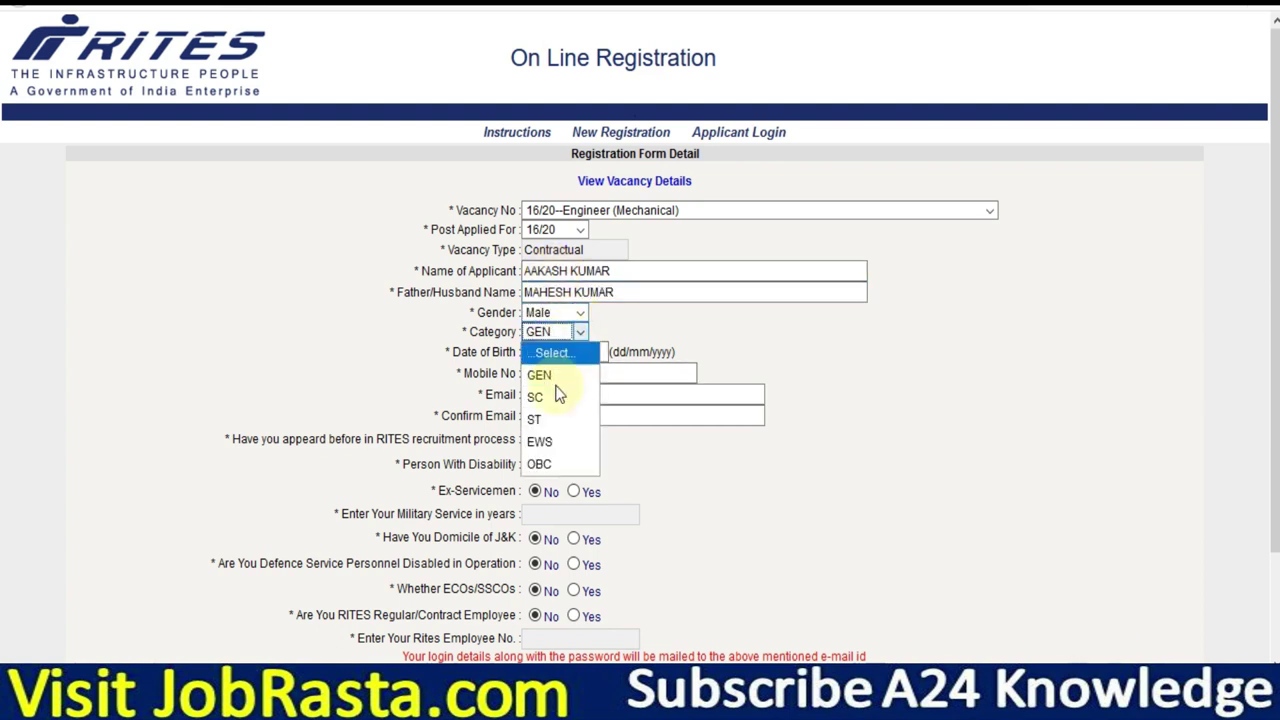
pyautogui.click(558, 396)
pyautogui.click(560, 332)
pyautogui.click(553, 468)
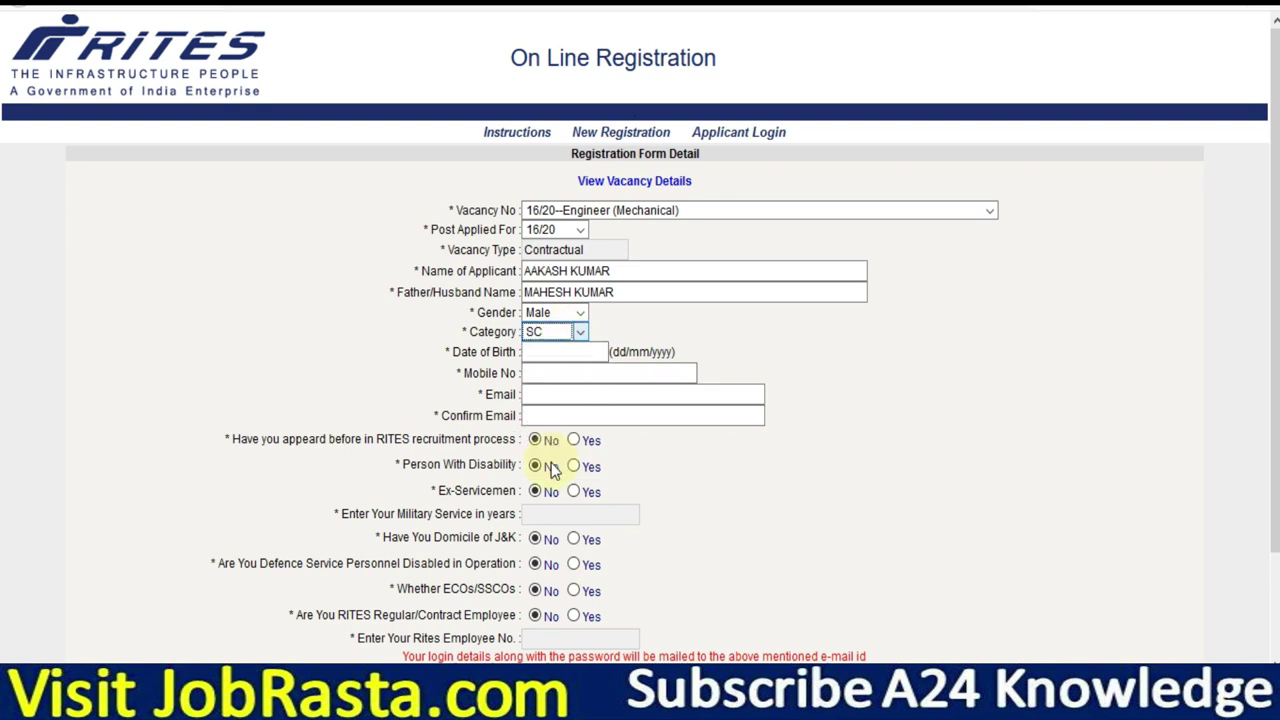
pyautogui.press('o')
# Select 16 July 1996 as the date of birth in the calendar.
pyautogui.click(548, 352)
pyautogui.click(605, 374)
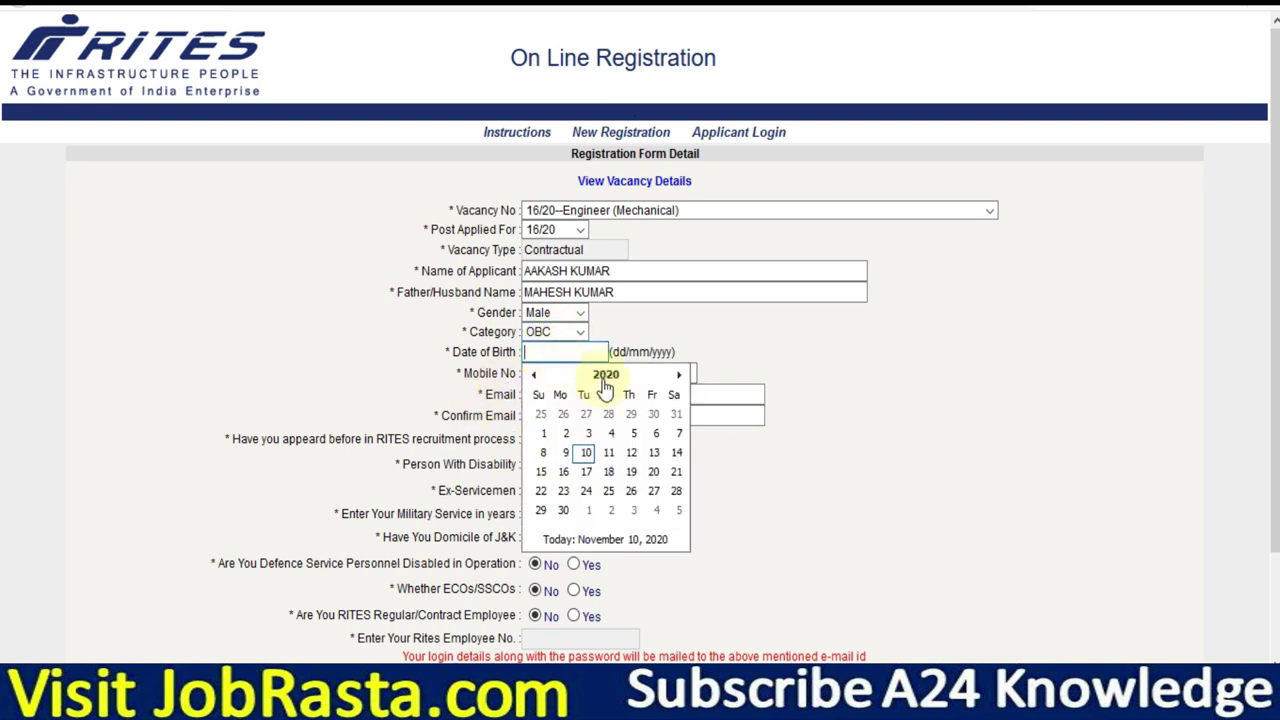
pyautogui.click(605, 376)
pyautogui.click(533, 374)
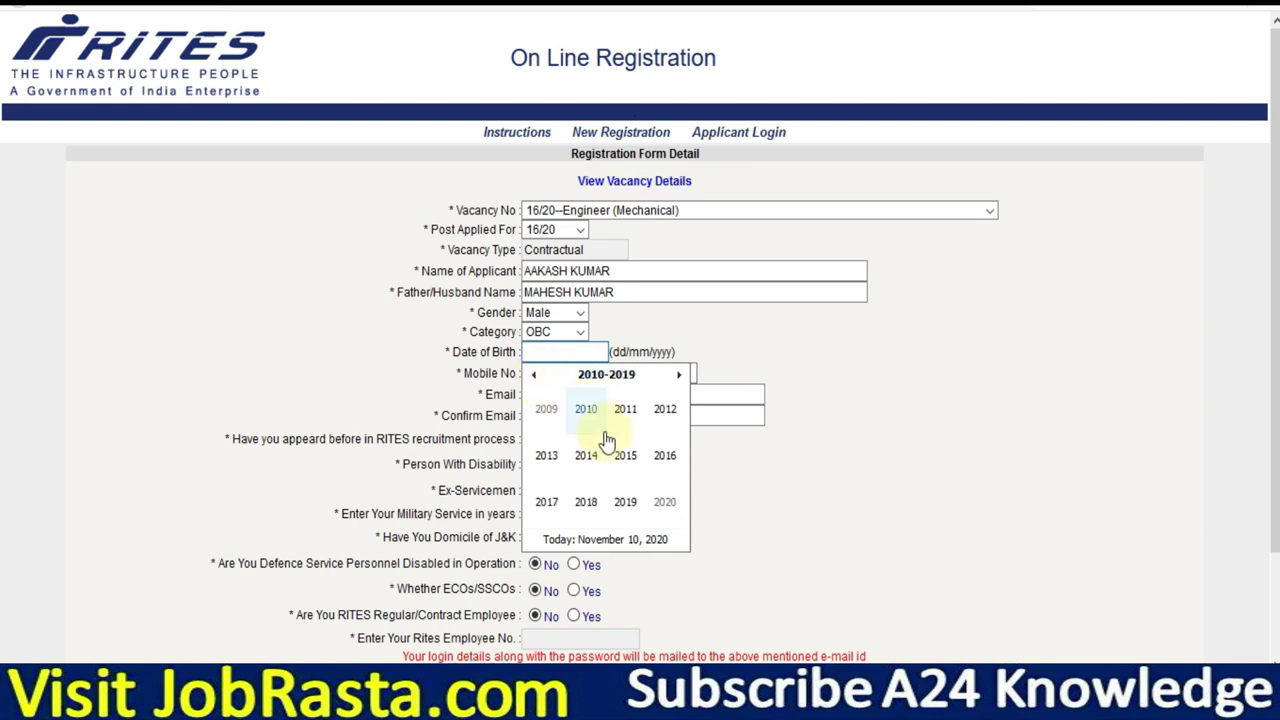
pyautogui.click(533, 374)
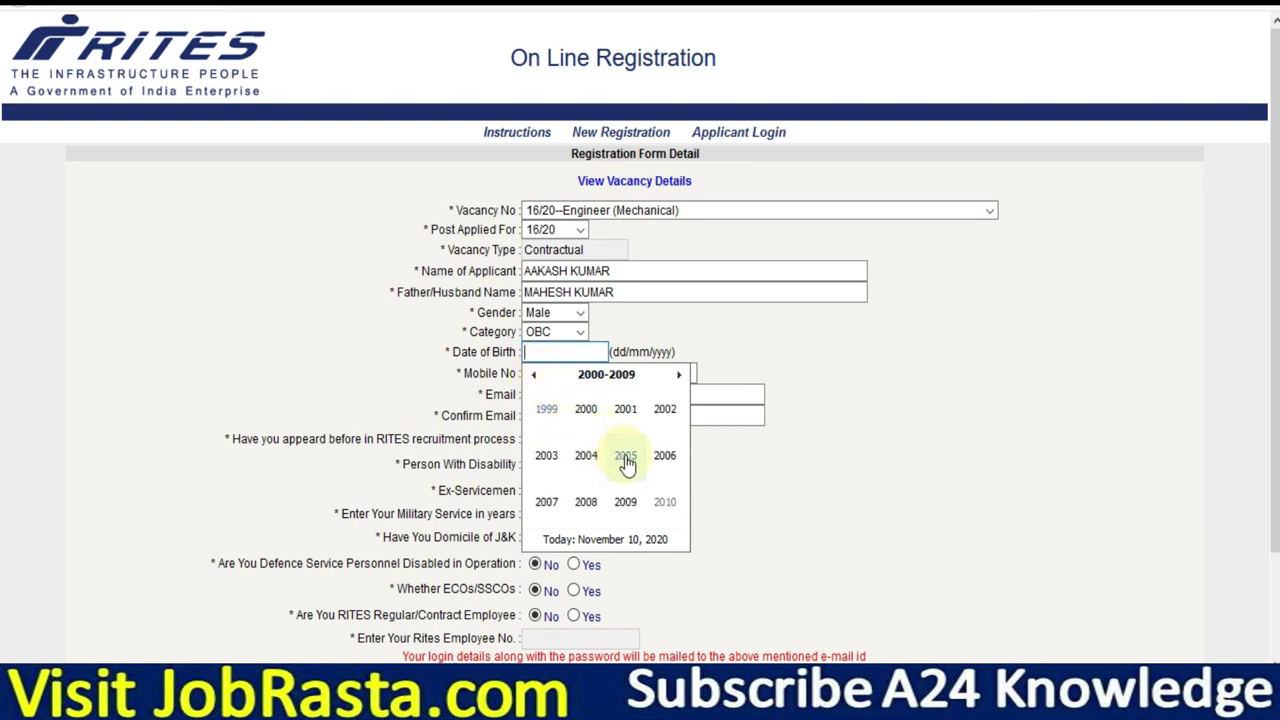
pyautogui.click(533, 374)
pyautogui.click(663, 462)
pyautogui.click(625, 462)
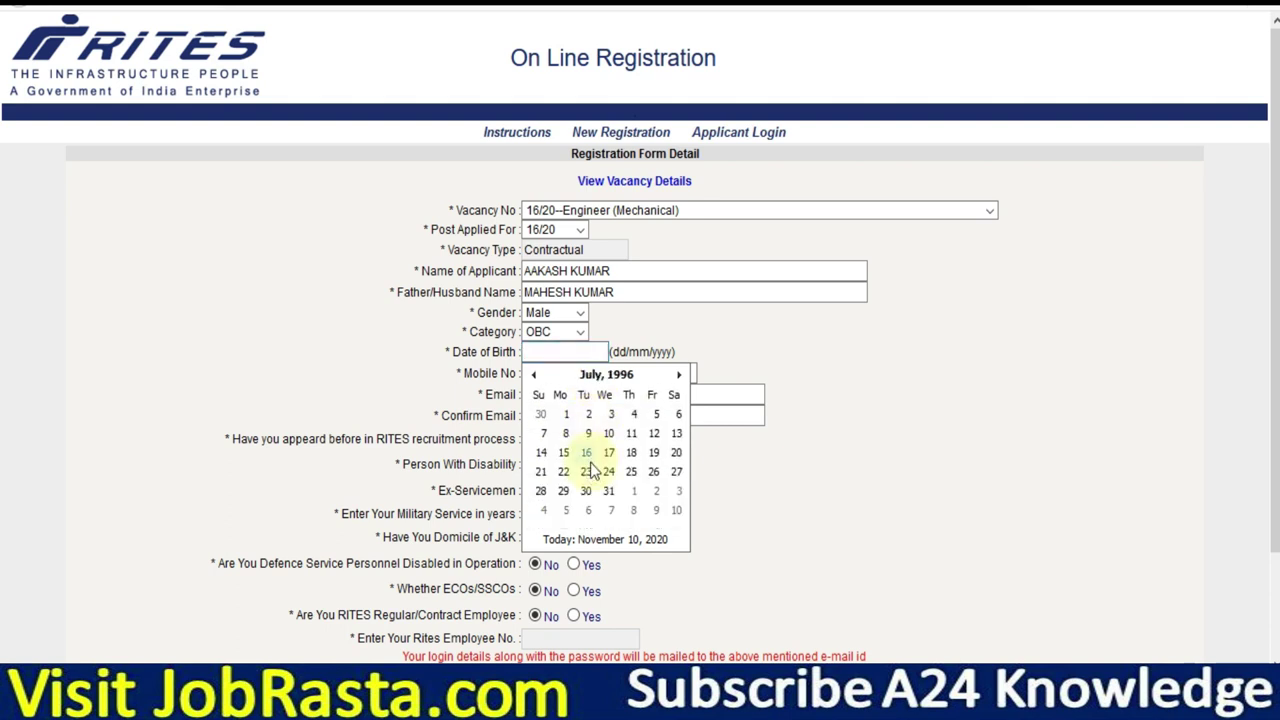
pyautogui.click(588, 455)
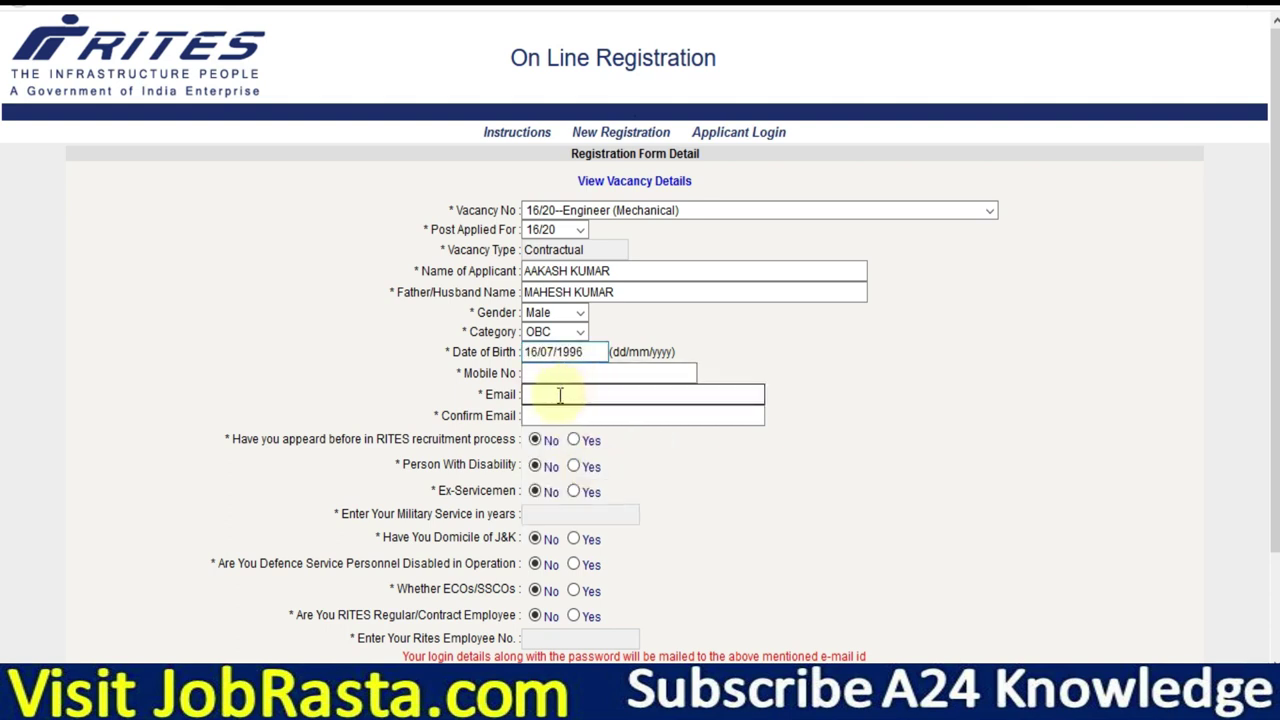
pyautogui.click(560, 395)
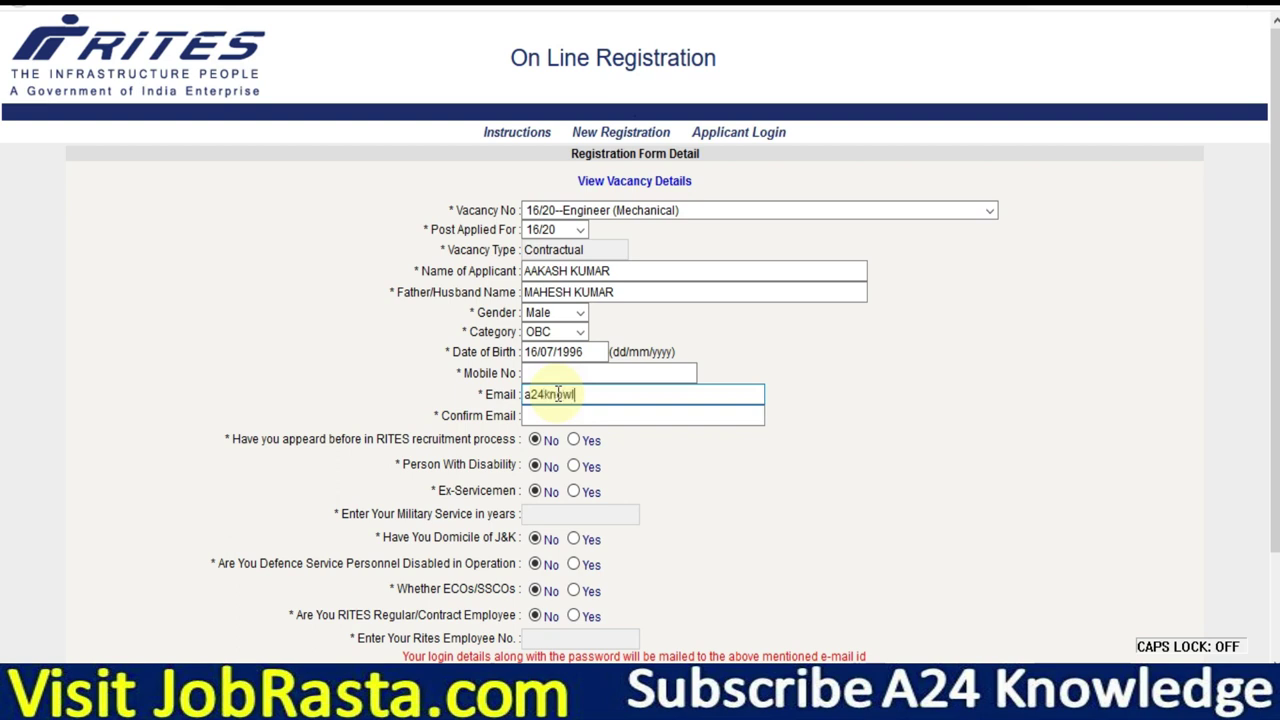
# Enter the applicant's e-mail, paste it into Confirm Email, and enter the mobile number.
pyautogui.press('Tab')
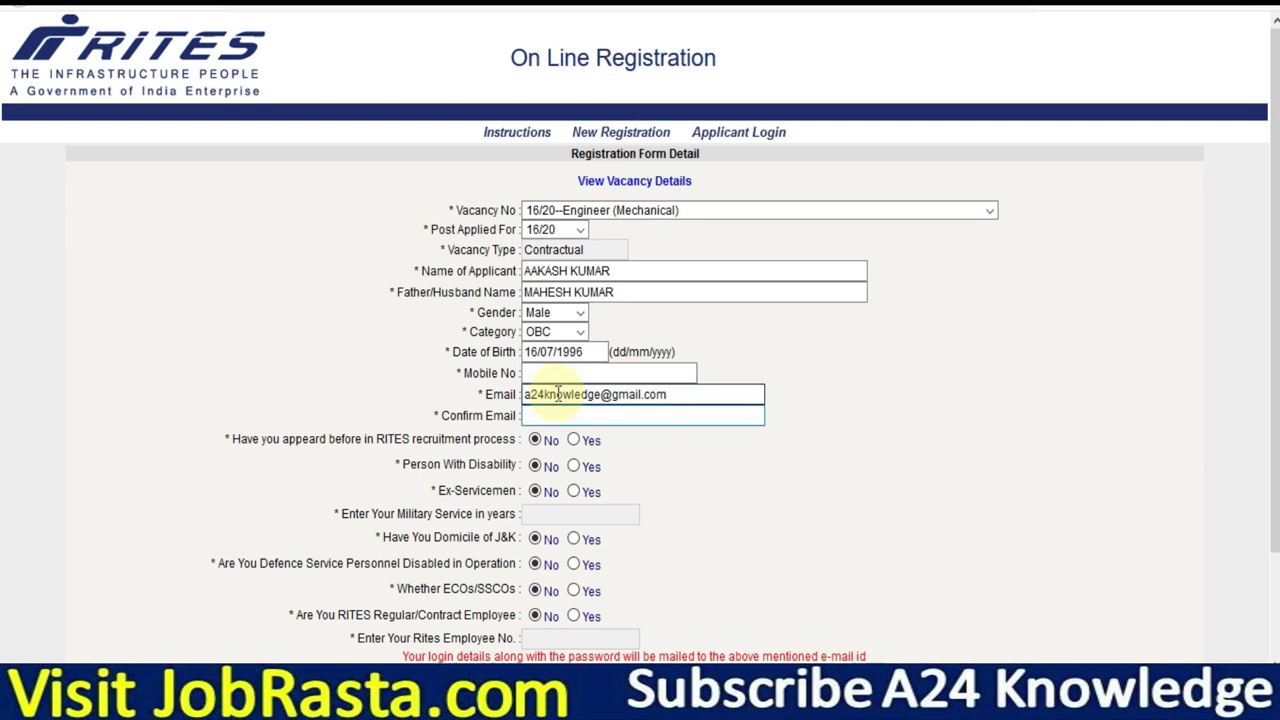
pyautogui.hotkey('ctrl', 'v')
pyautogui.click(552, 374)
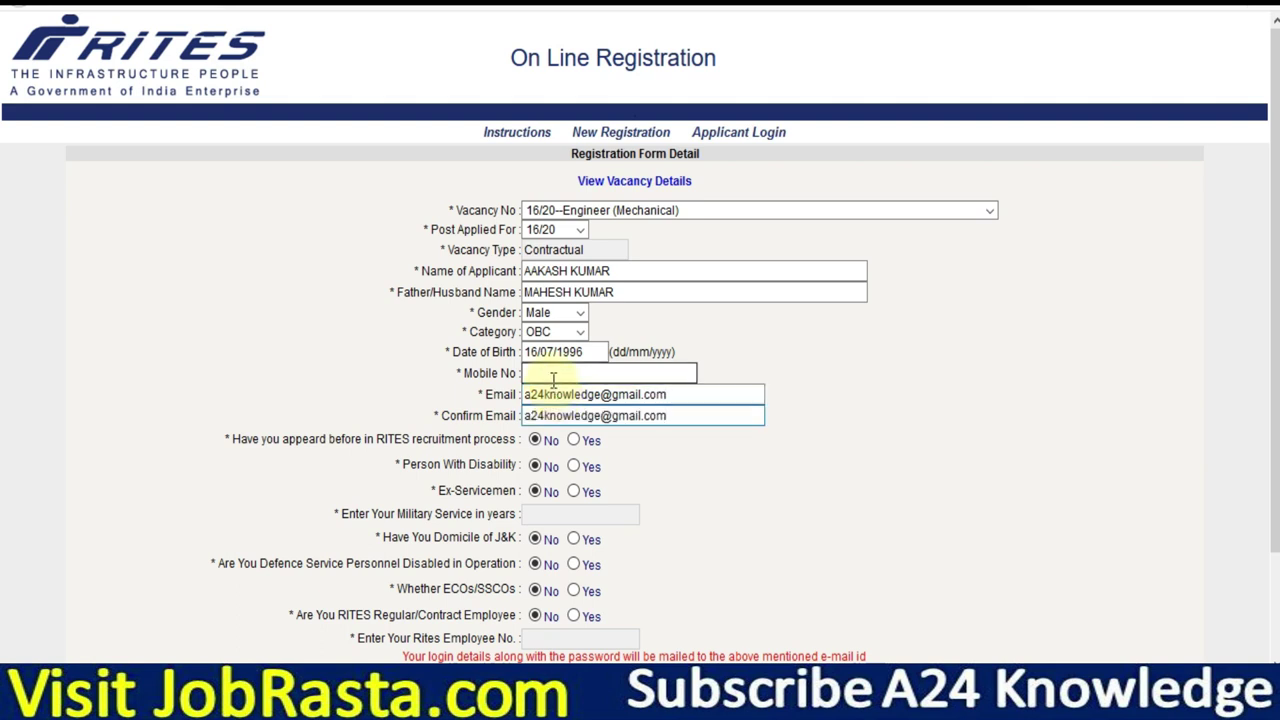
pyautogui.write('9')
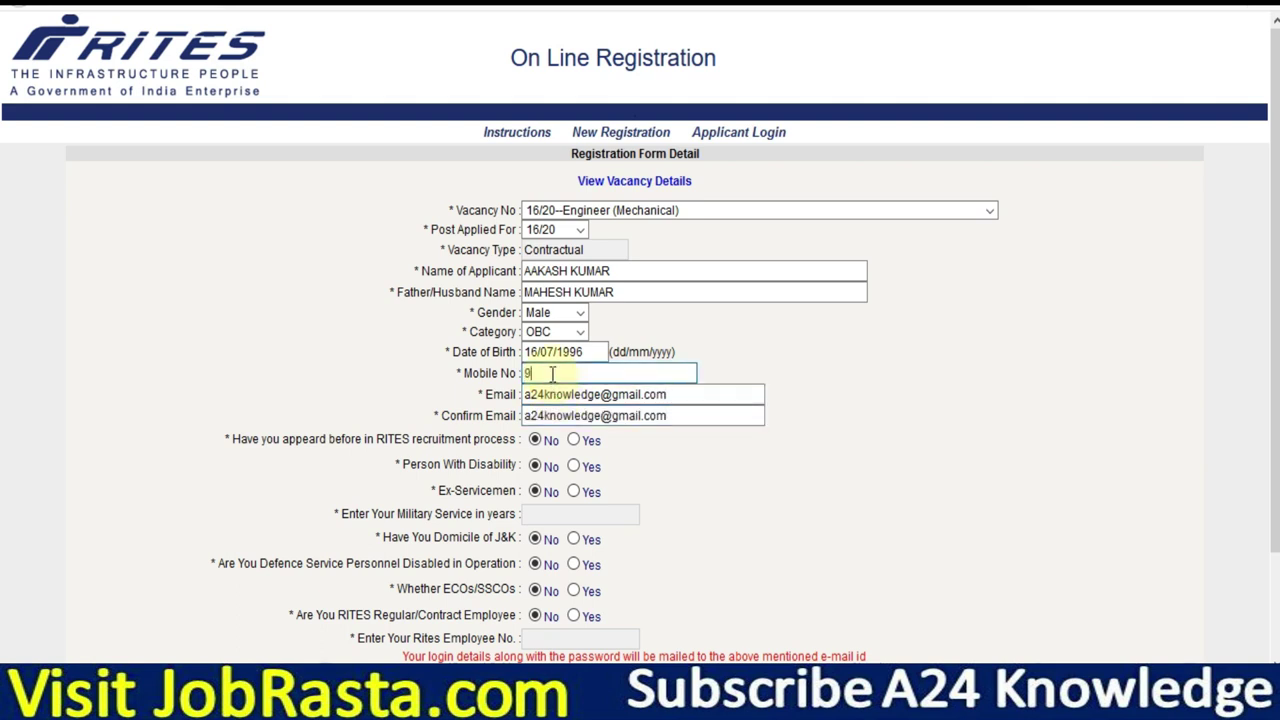
pyautogui.write('999999999')
pyautogui.click(728, 462)
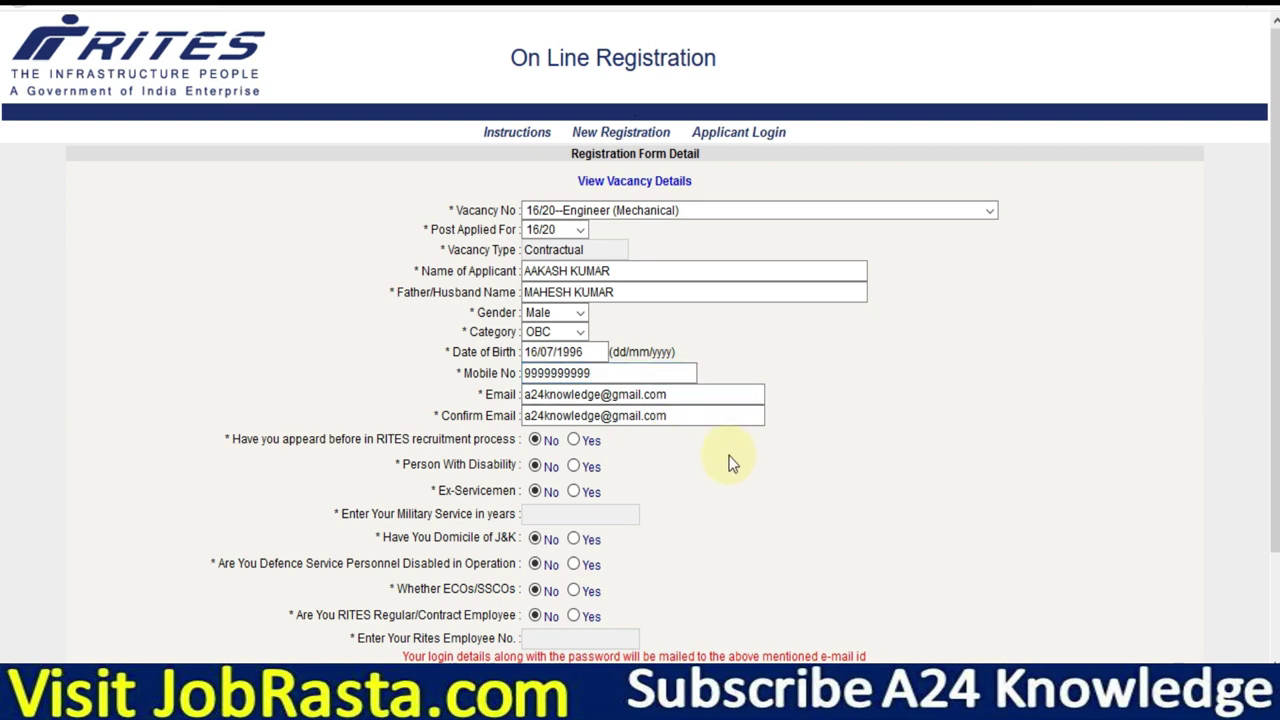
pyautogui.scroll(-1, 732, 462)
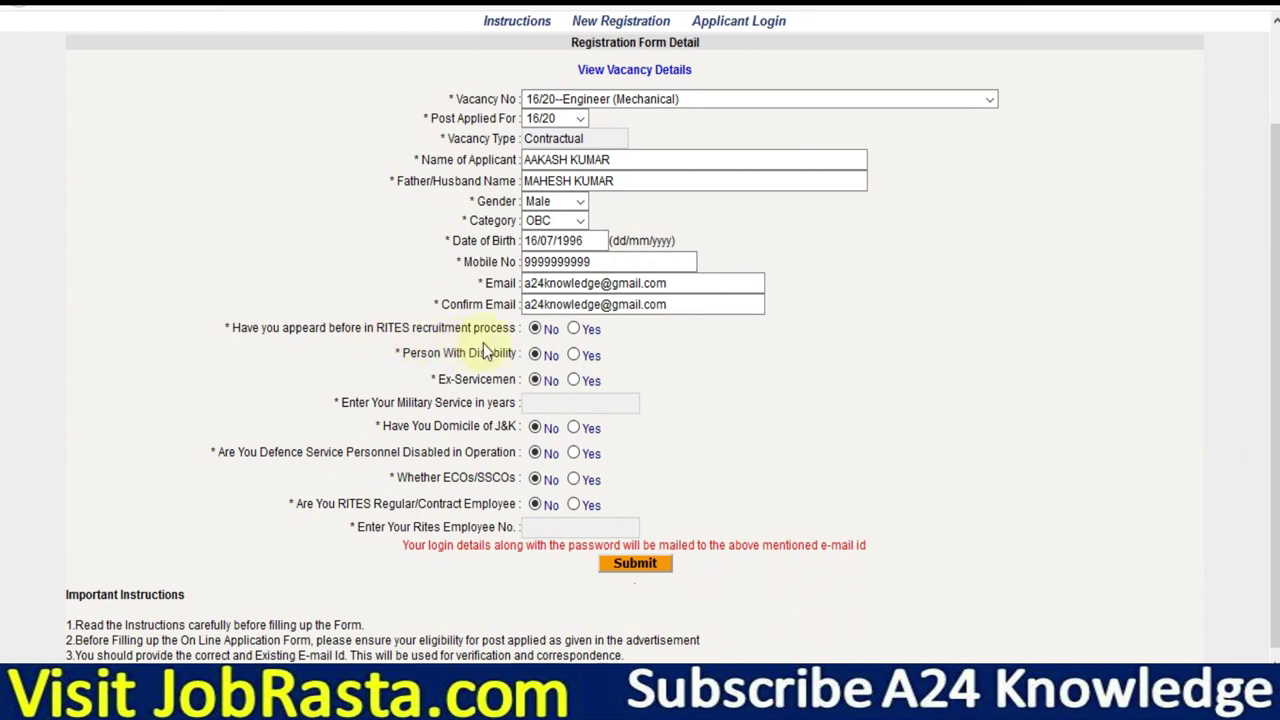
pyautogui.click(574, 329)
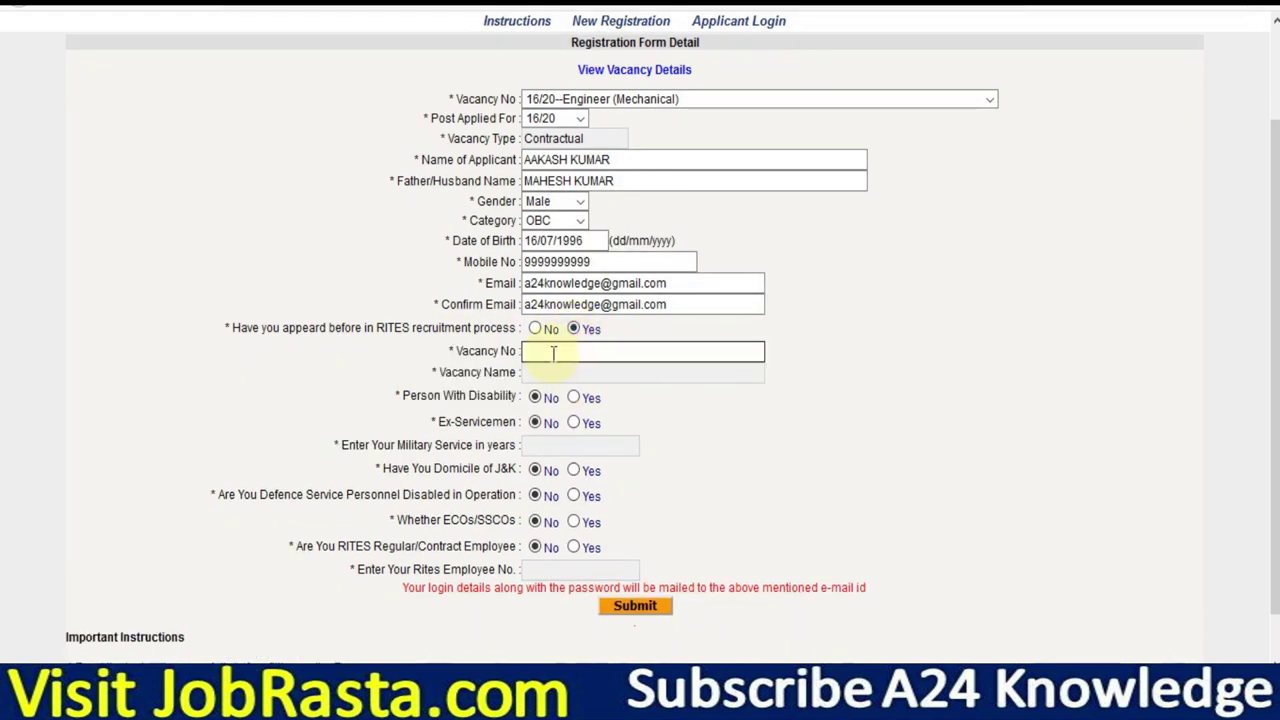
pyautogui.click(538, 331)
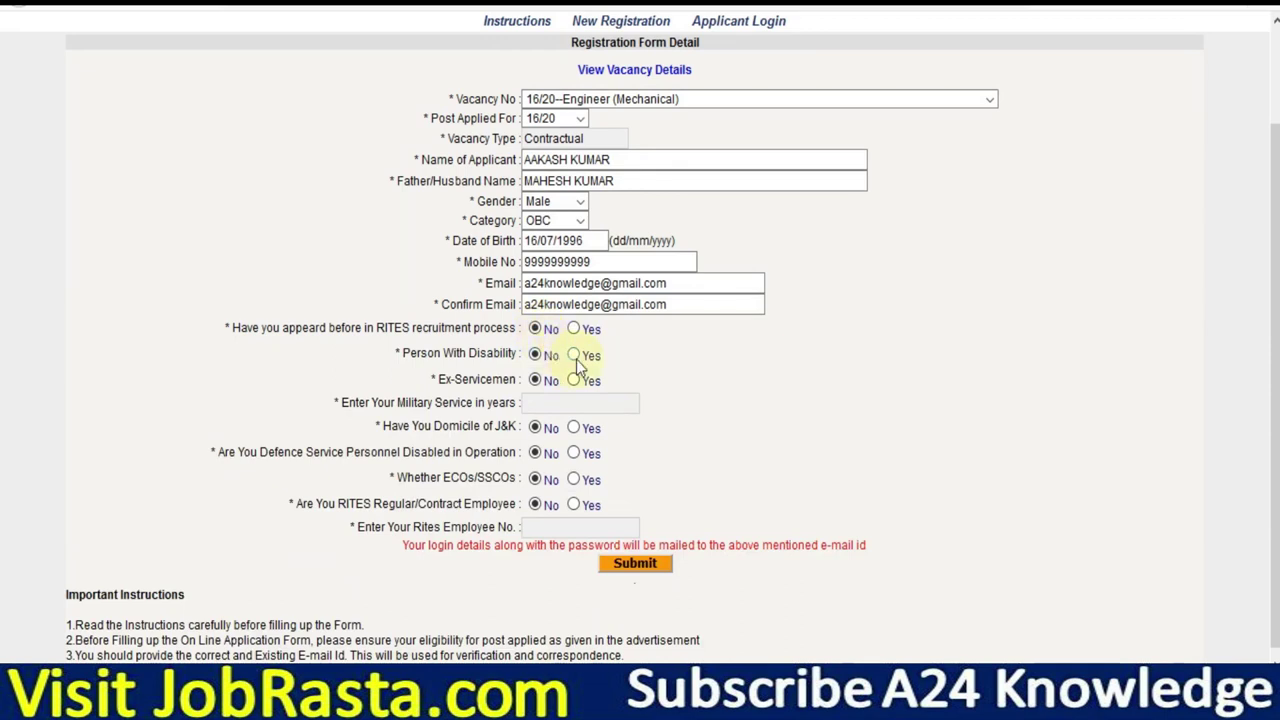
pyautogui.click(574, 356)
pyautogui.click(586, 376)
pyautogui.click(588, 414)
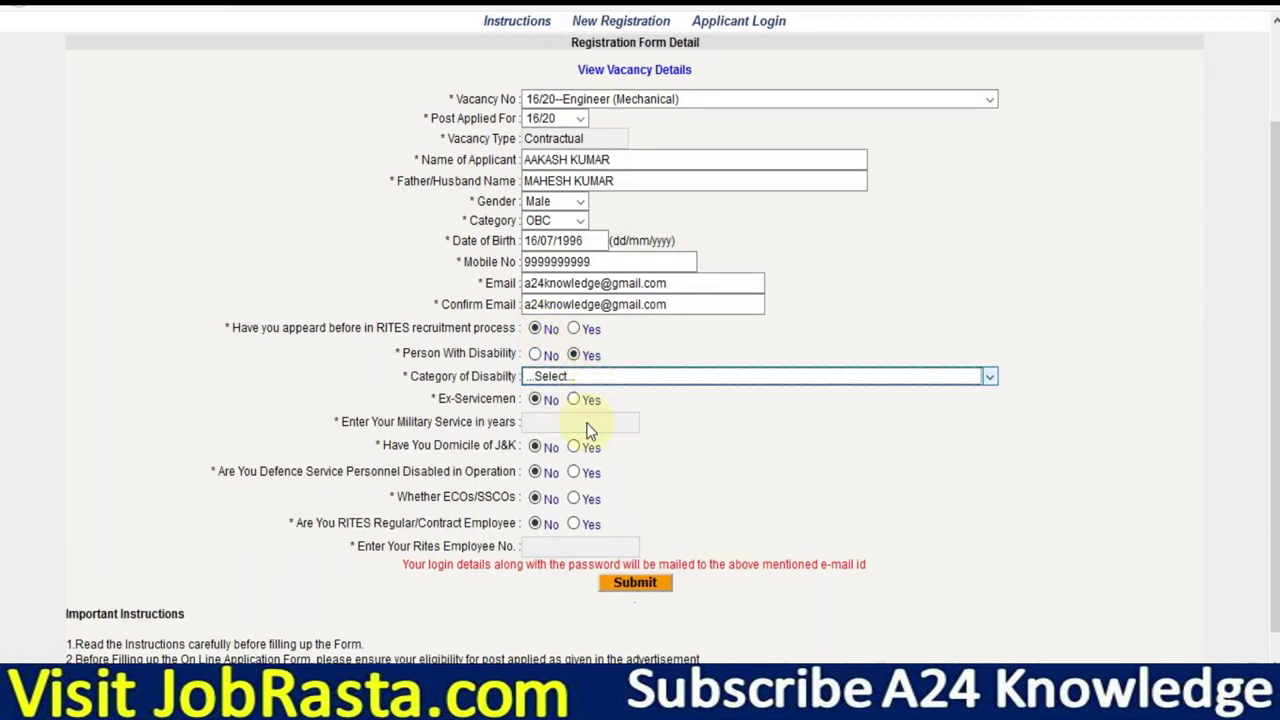
pyautogui.click(553, 398)
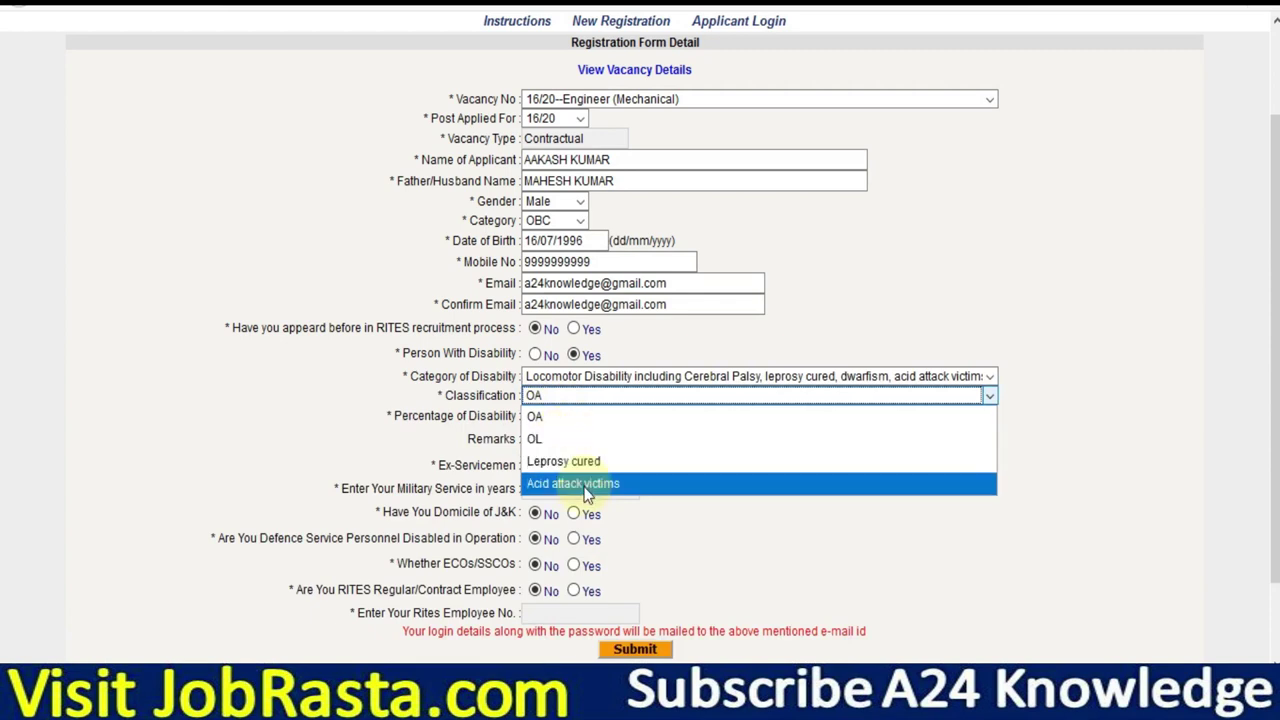
pyautogui.click(367, 436)
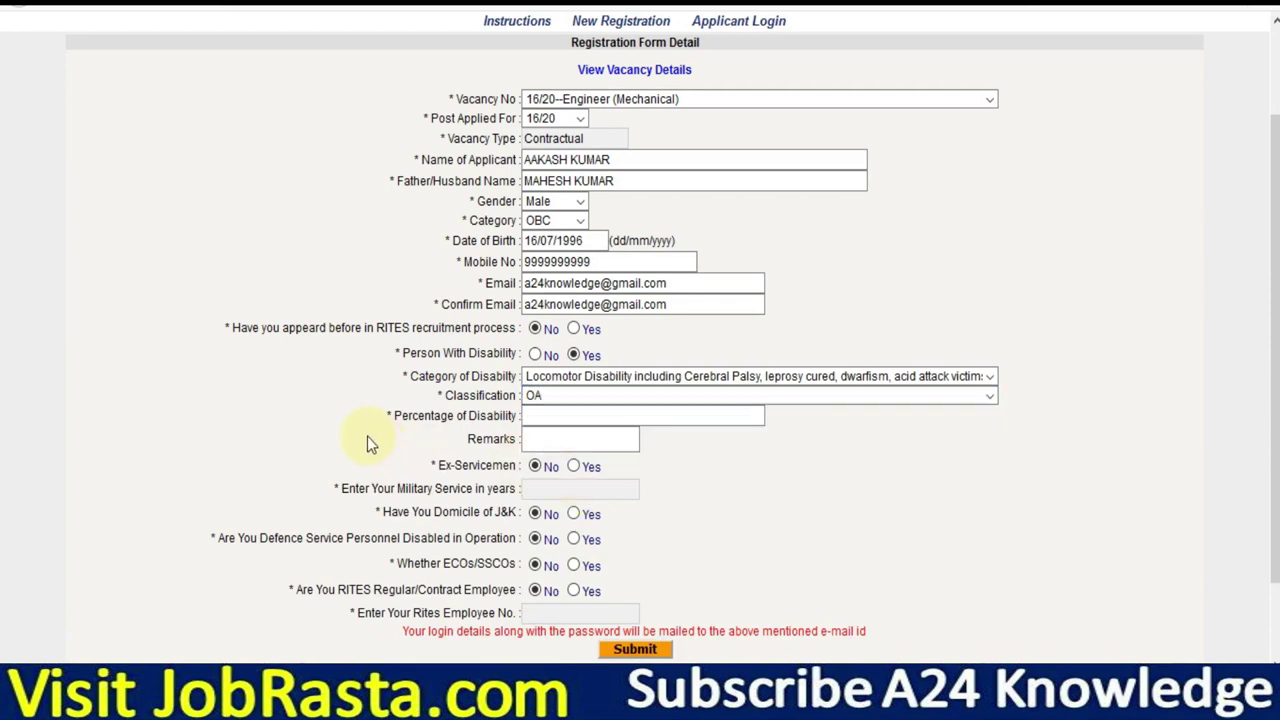
pyautogui.click(568, 378)
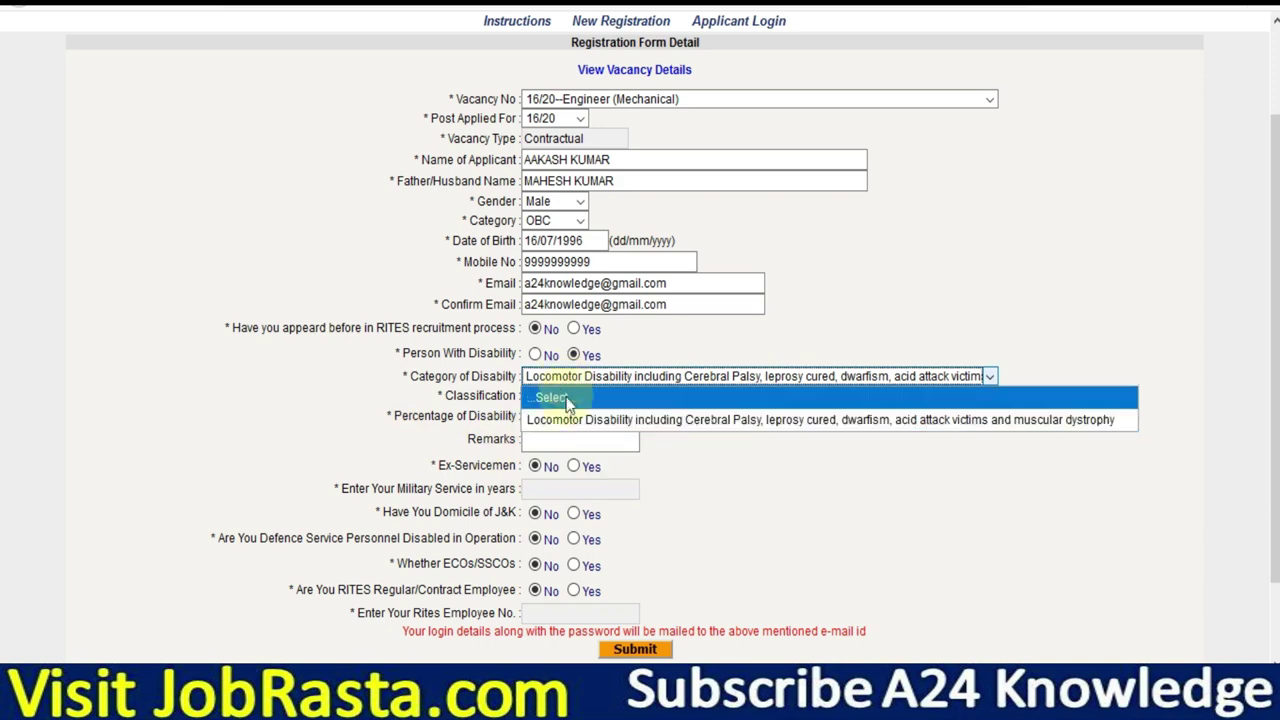
pyautogui.click(535, 355)
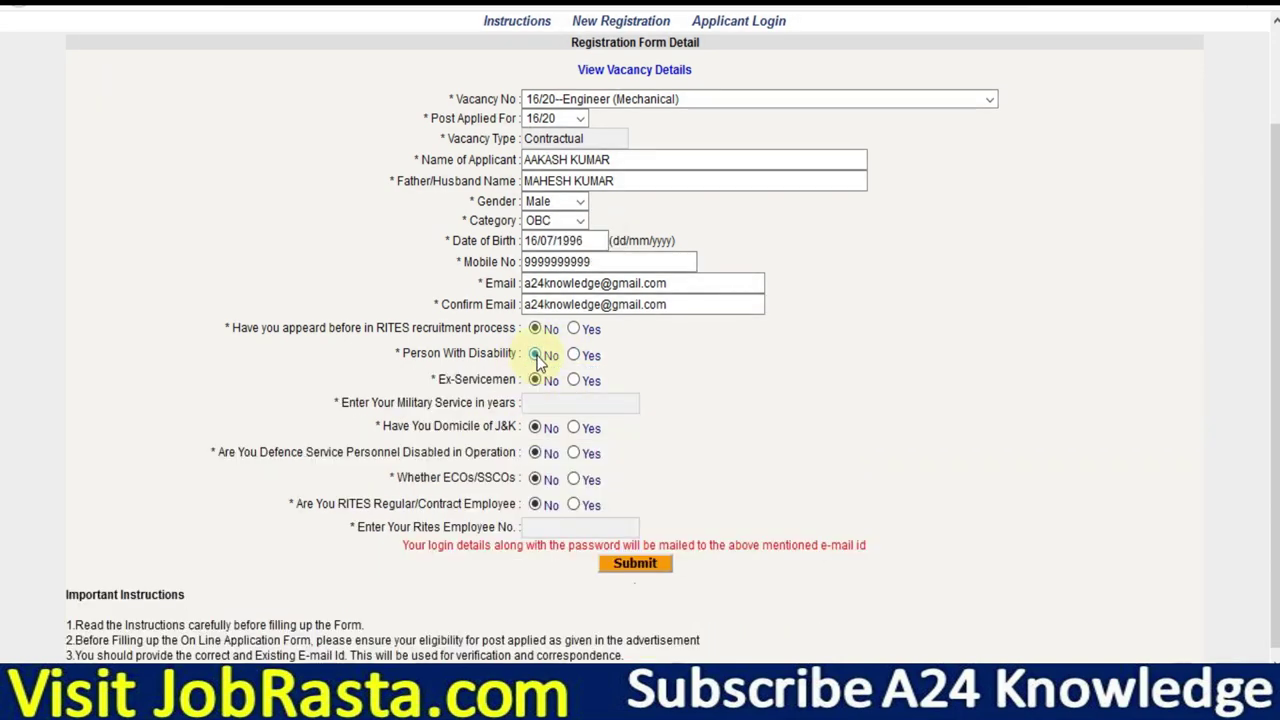
pyautogui.click(575, 381)
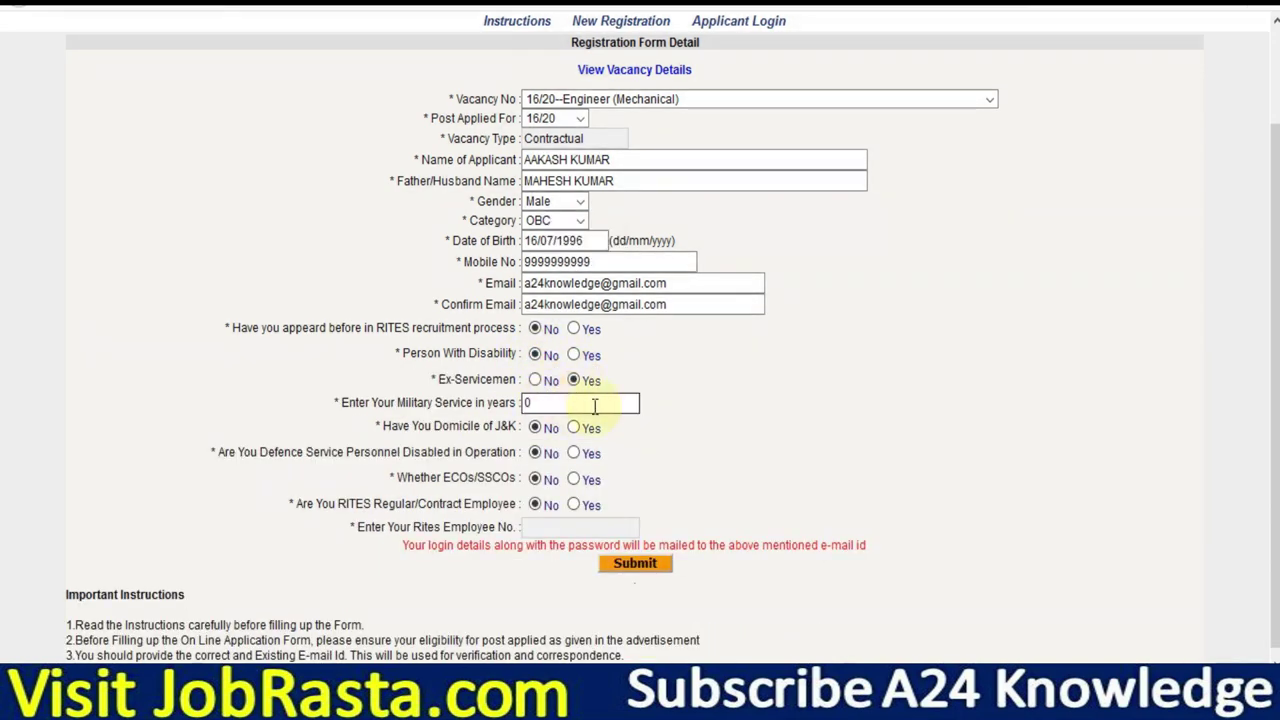
pyautogui.click(535, 381)
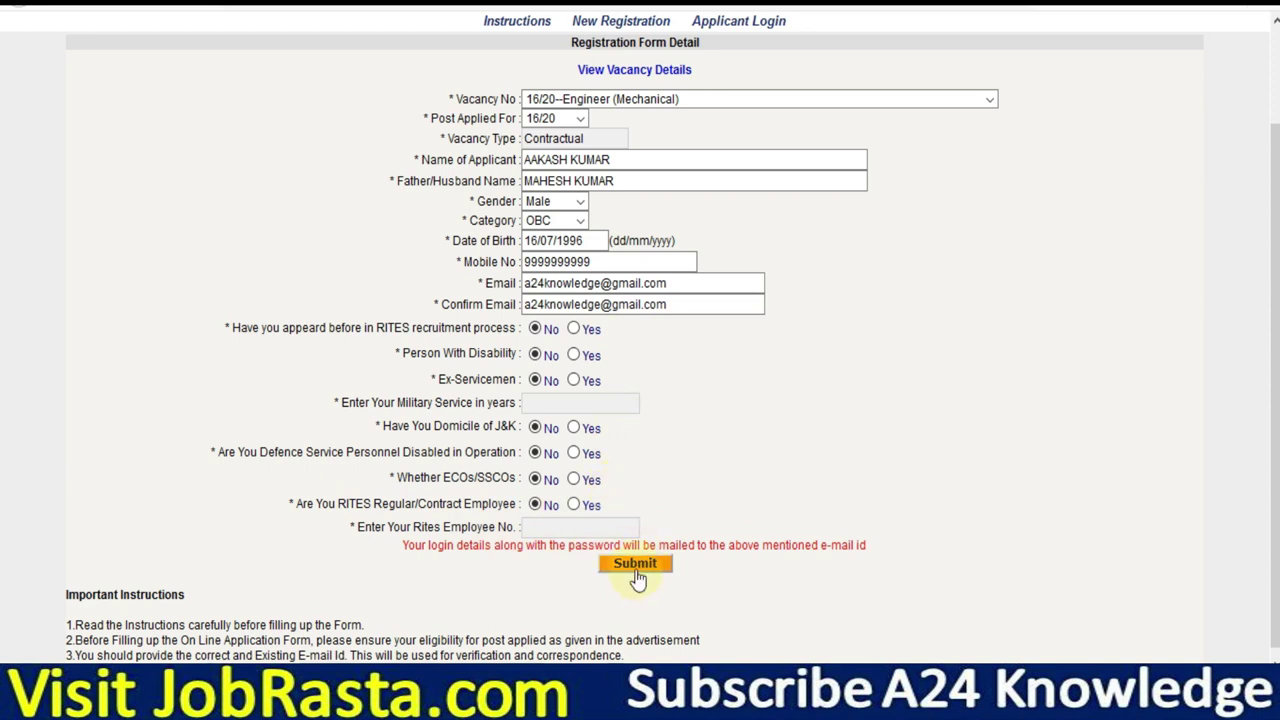
# Go to the Applicant Login page after submitting the registration.
pyautogui.moveTo(690, 545); pyautogui.dragTo(880, 557)
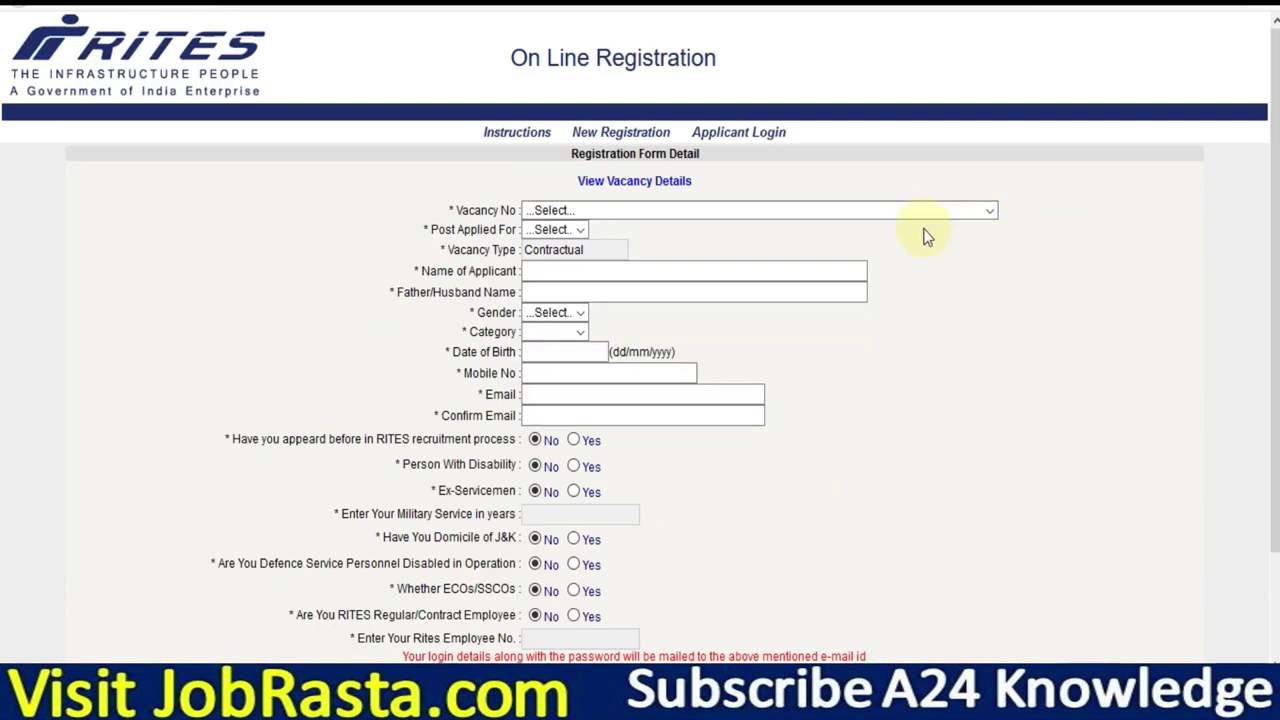
pyautogui.click(728, 143)
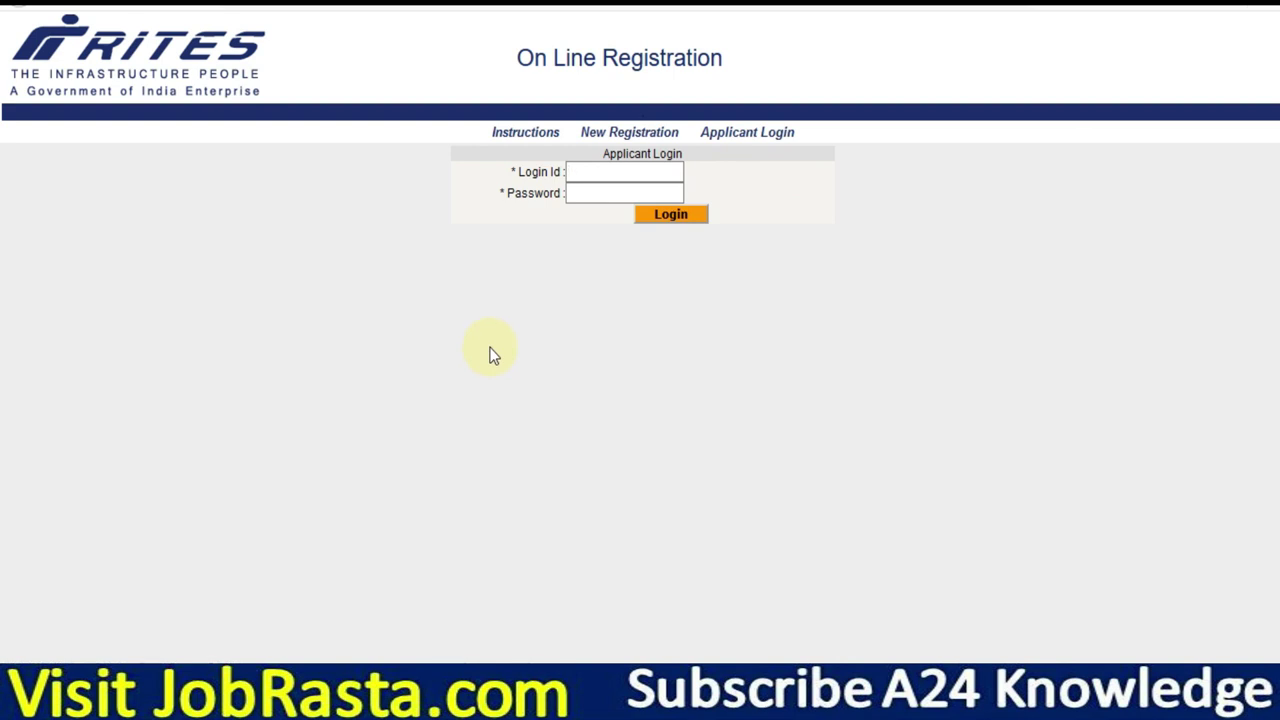
# Log in with the applicant's Login Id and password and open Fill/Modify Application Form.
pyautogui.click(575, 173)
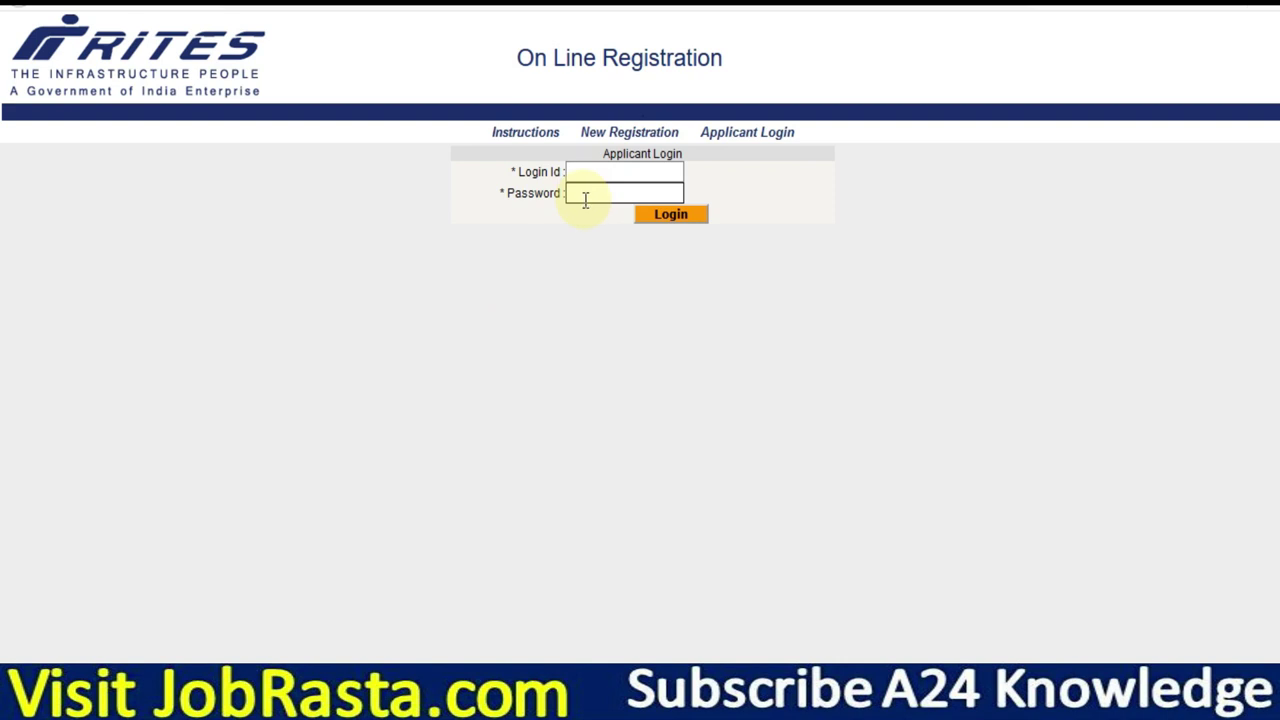
pyautogui.click(583, 170)
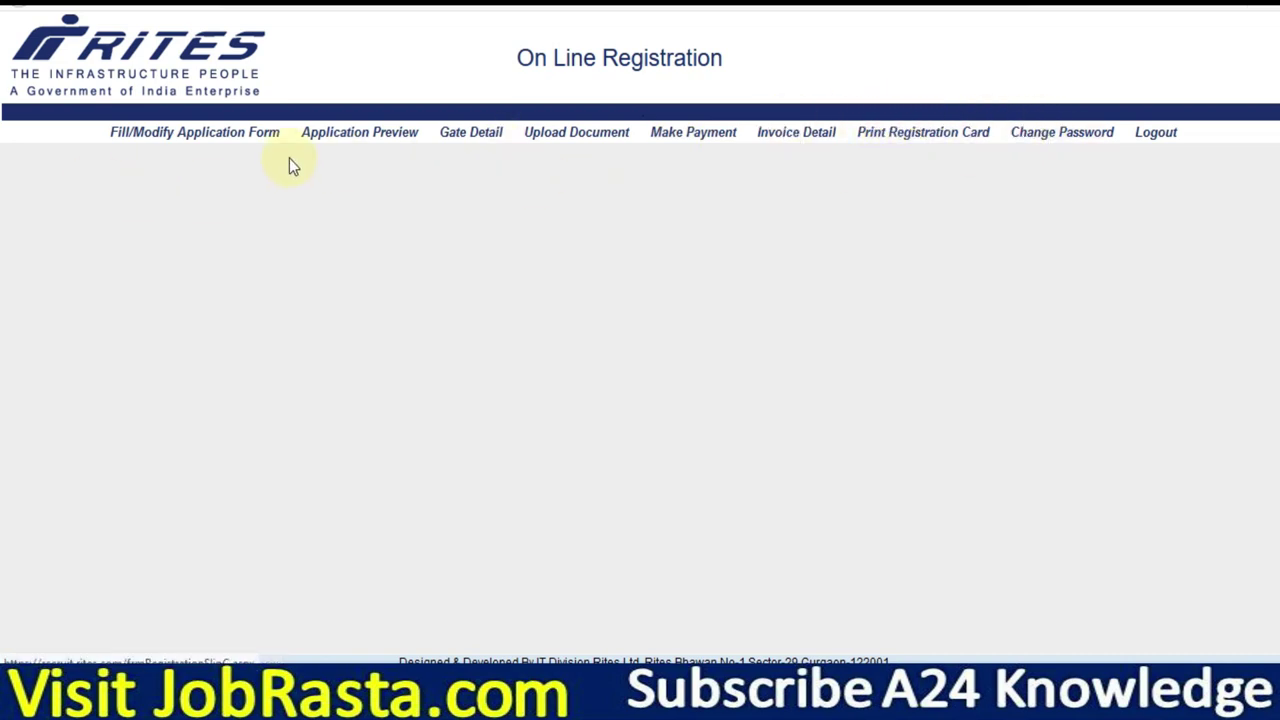
pyautogui.click(186, 141)
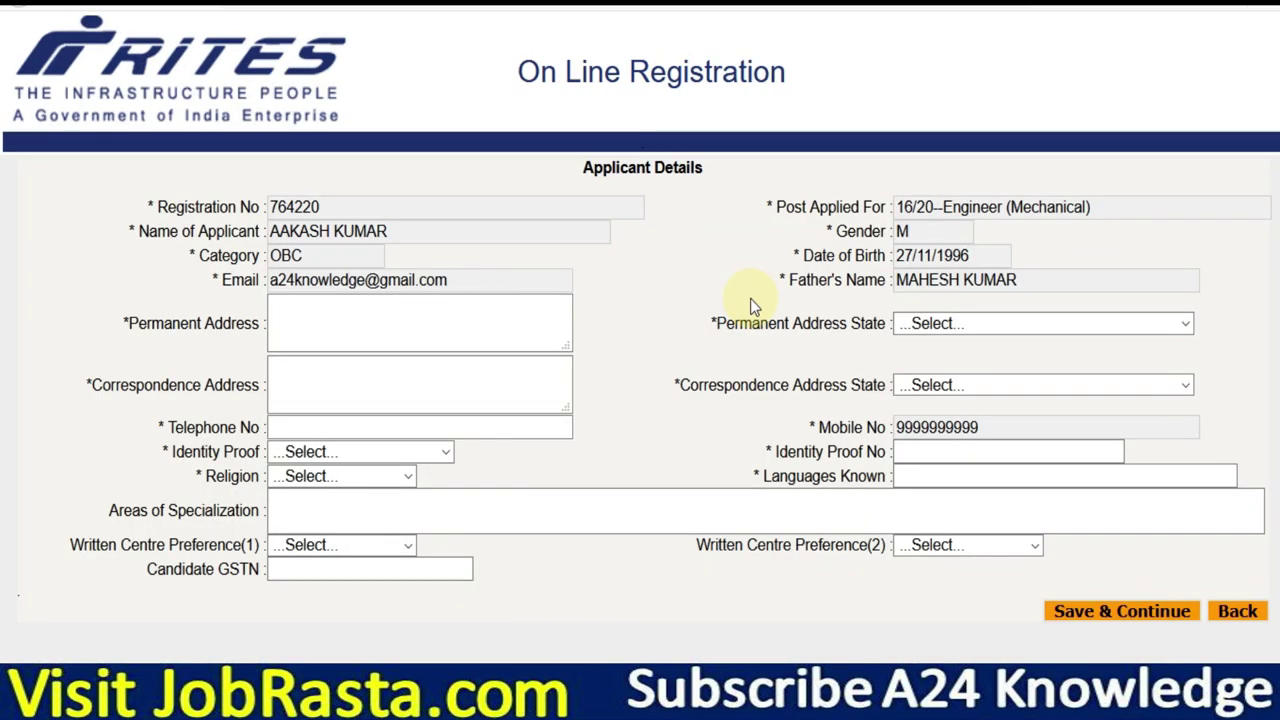
# Enter the permanent address in capitals with state RAJASTHAN.
pyautogui.click(396, 327)
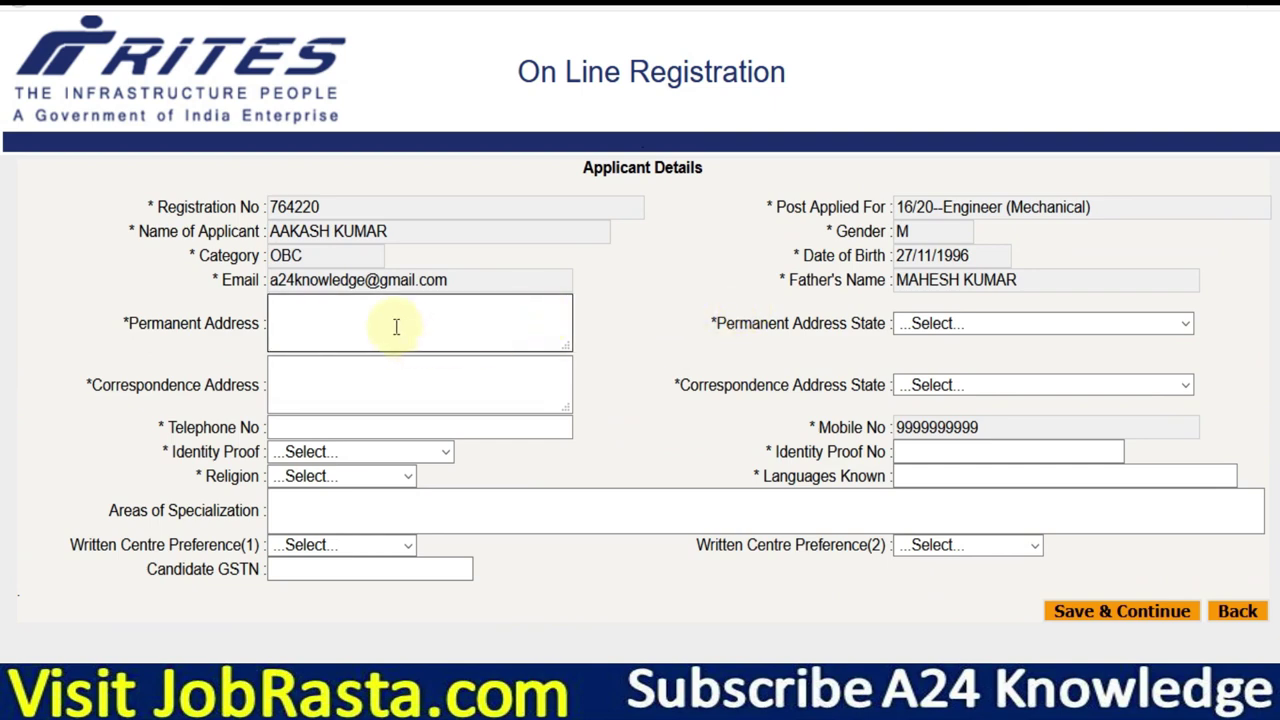
pyautogui.write('neb')
pyautogui.press('BackSpace')
pyautogui.press('BackSpace')
pyautogui.press('BackSpace')
pyautogui.press('capslock')
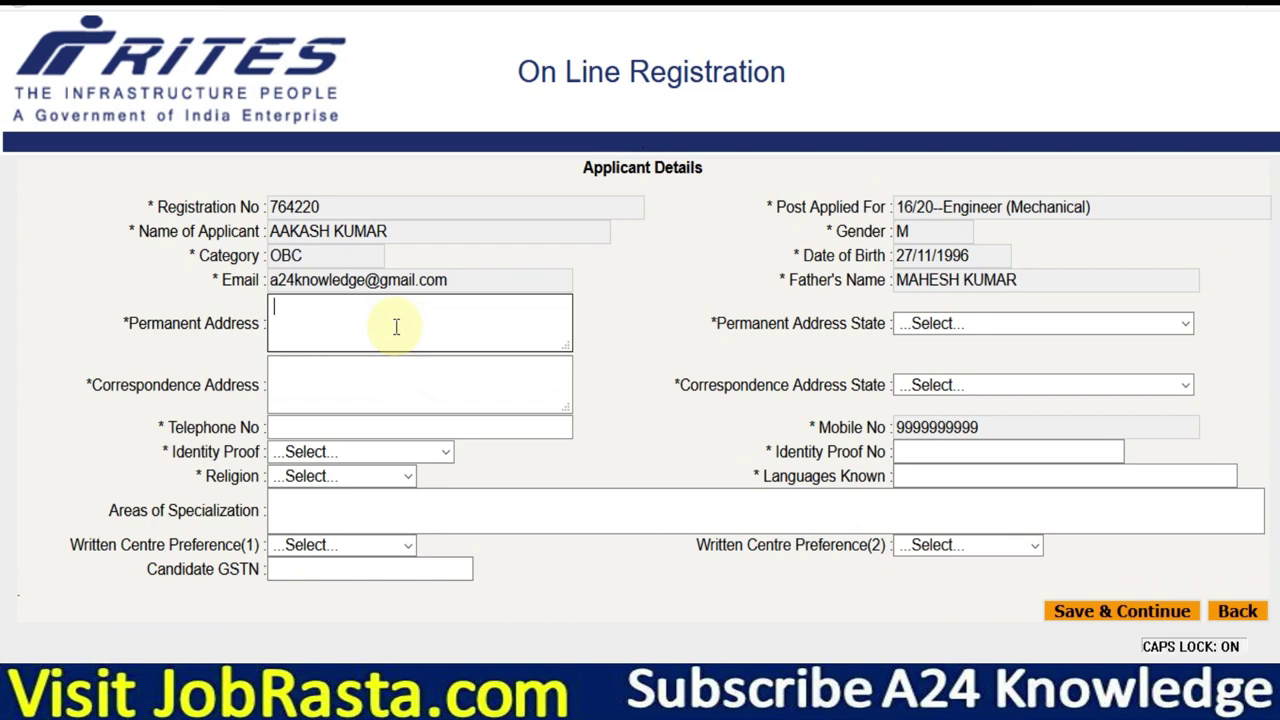
pyautogui.write('NEB')
pyautogui.click(931, 325)
pyautogui.press('r')
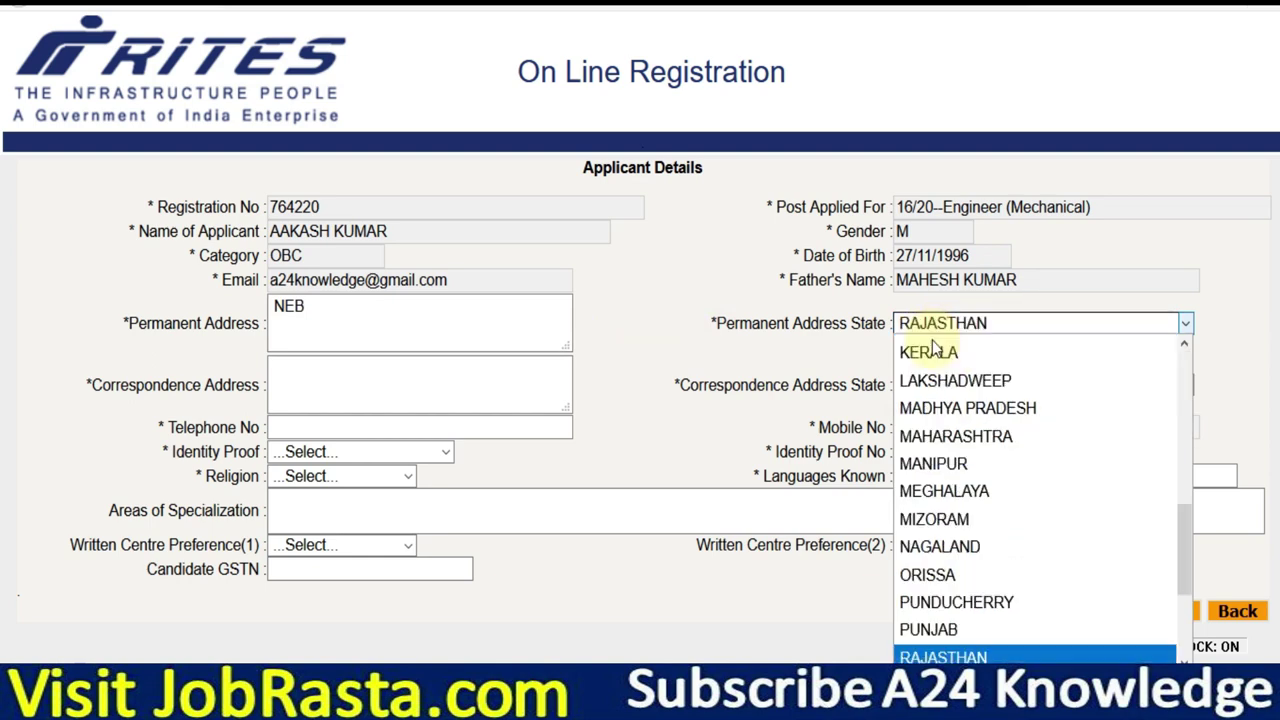
pyautogui.click(921, 652)
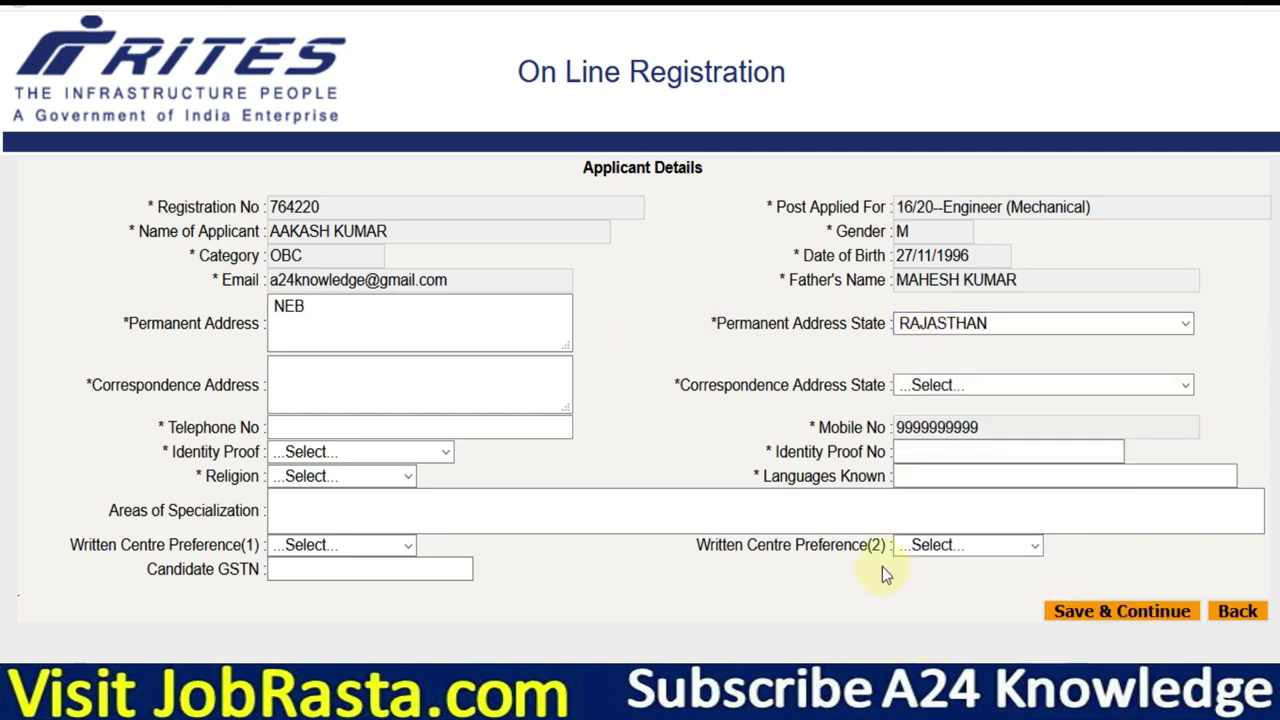
pyautogui.click(383, 383)
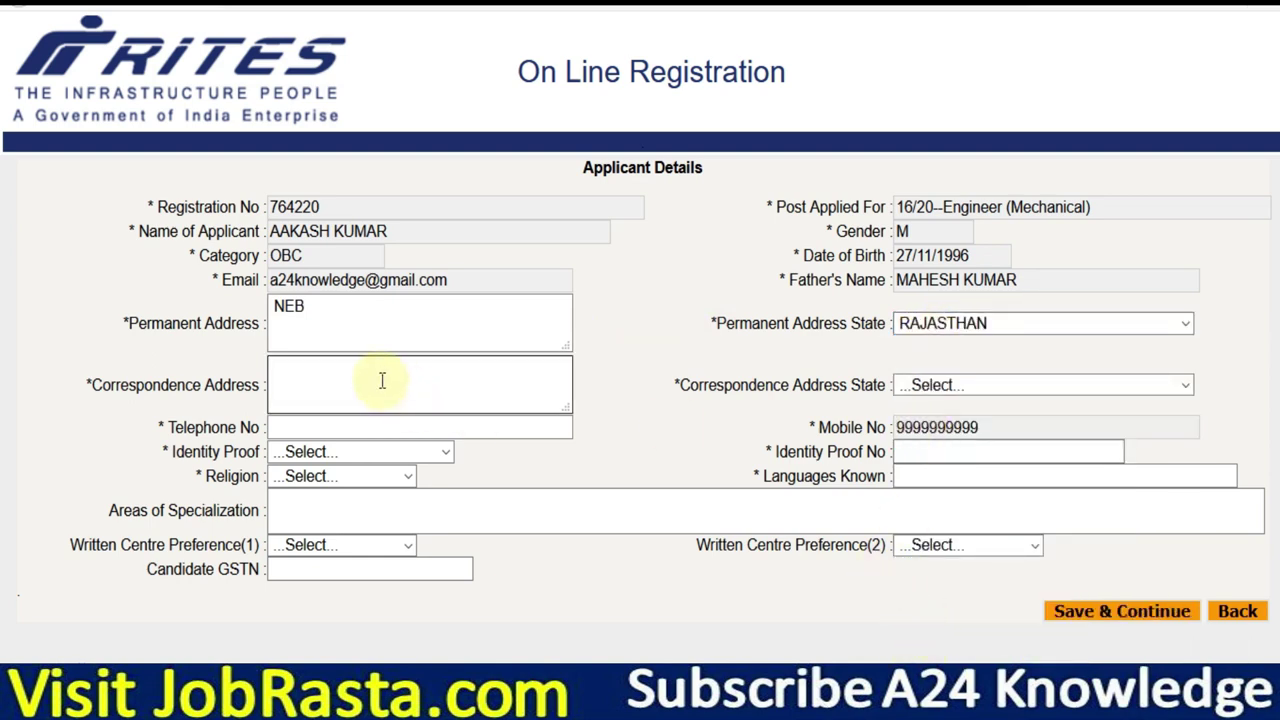
pyautogui.click(412, 309)
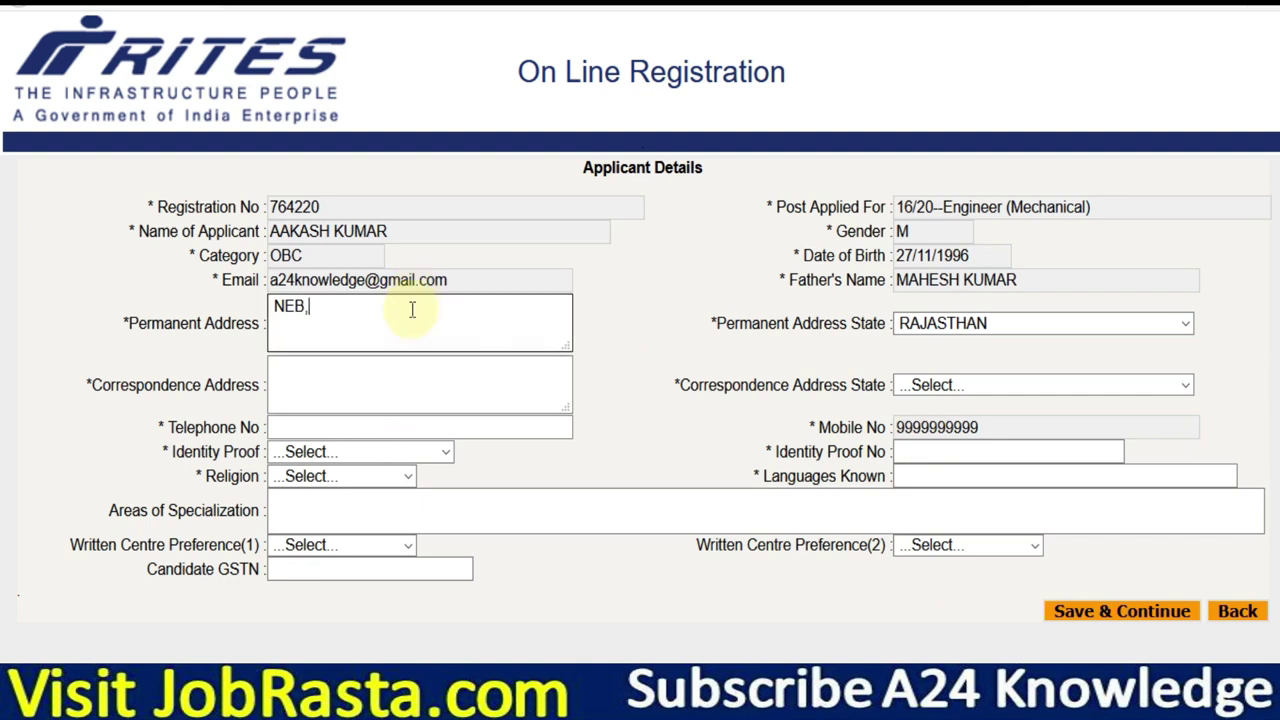
# Enter the same correspondence address with state RAJASTHAN, and append the PIN code to the permanent address.
pyautogui.click(377, 372)
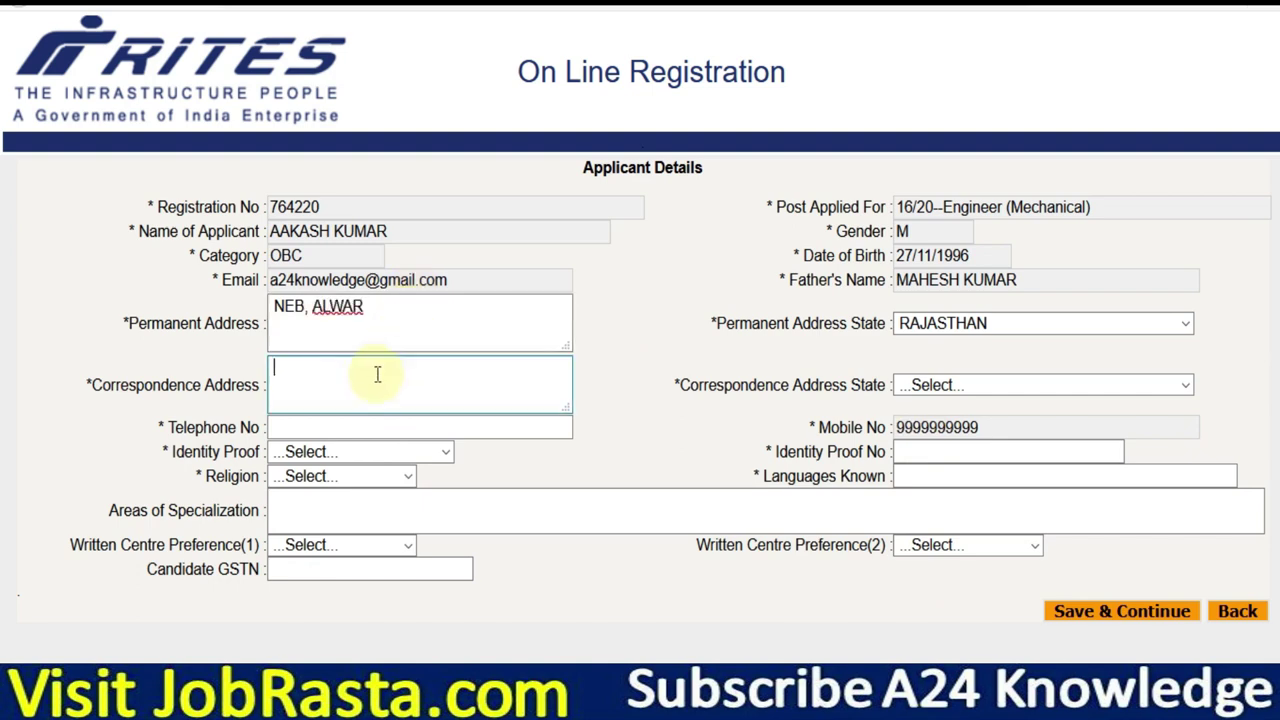
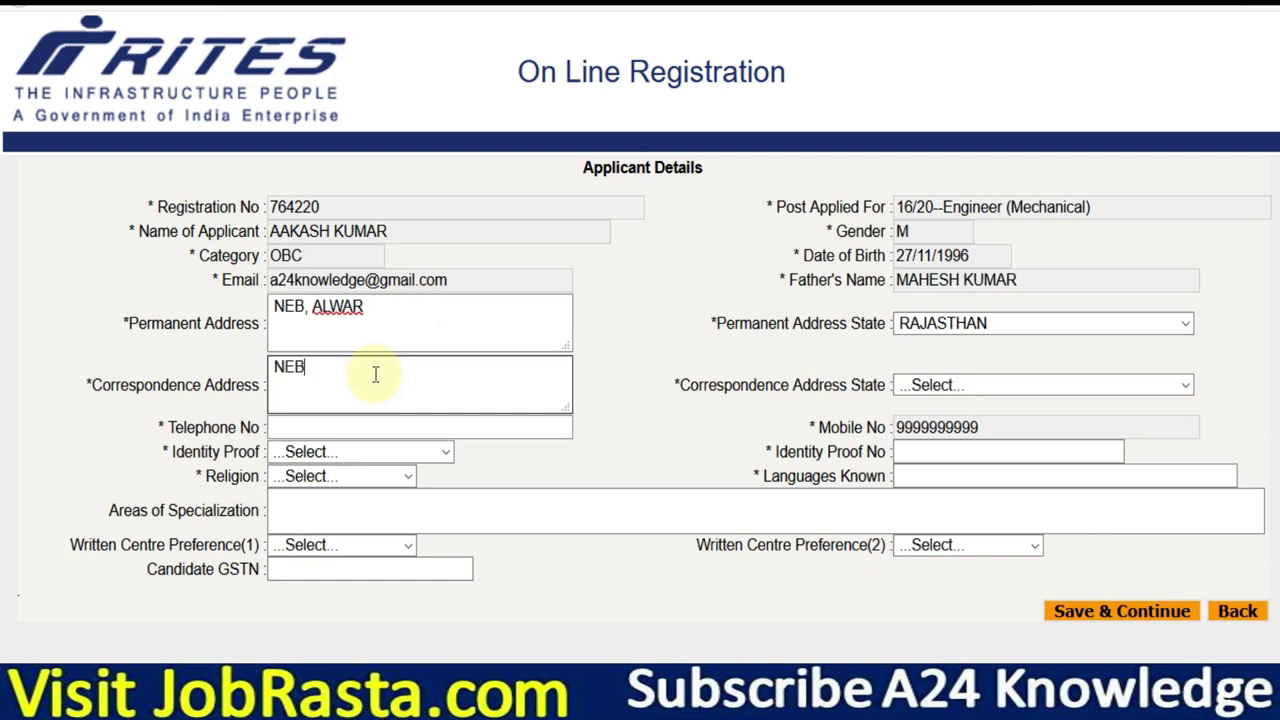
pyautogui.click(945, 384)
pyautogui.press('r')
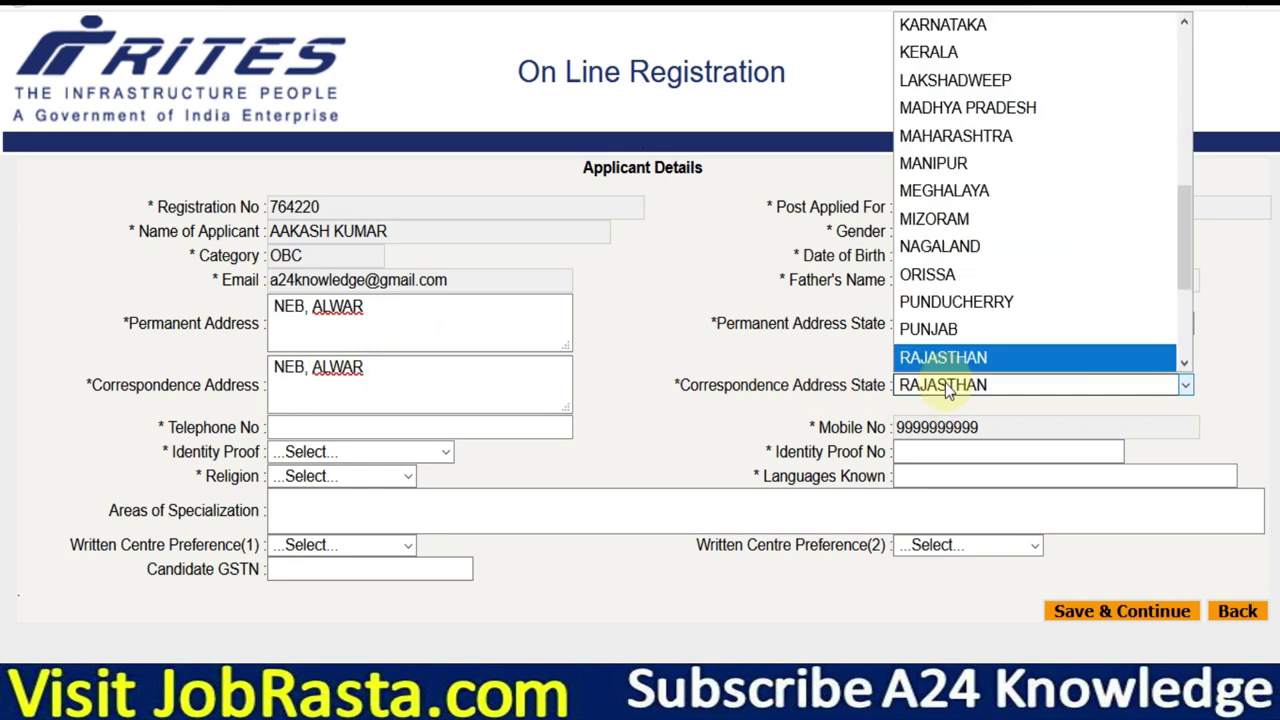
pyautogui.click(935, 360)
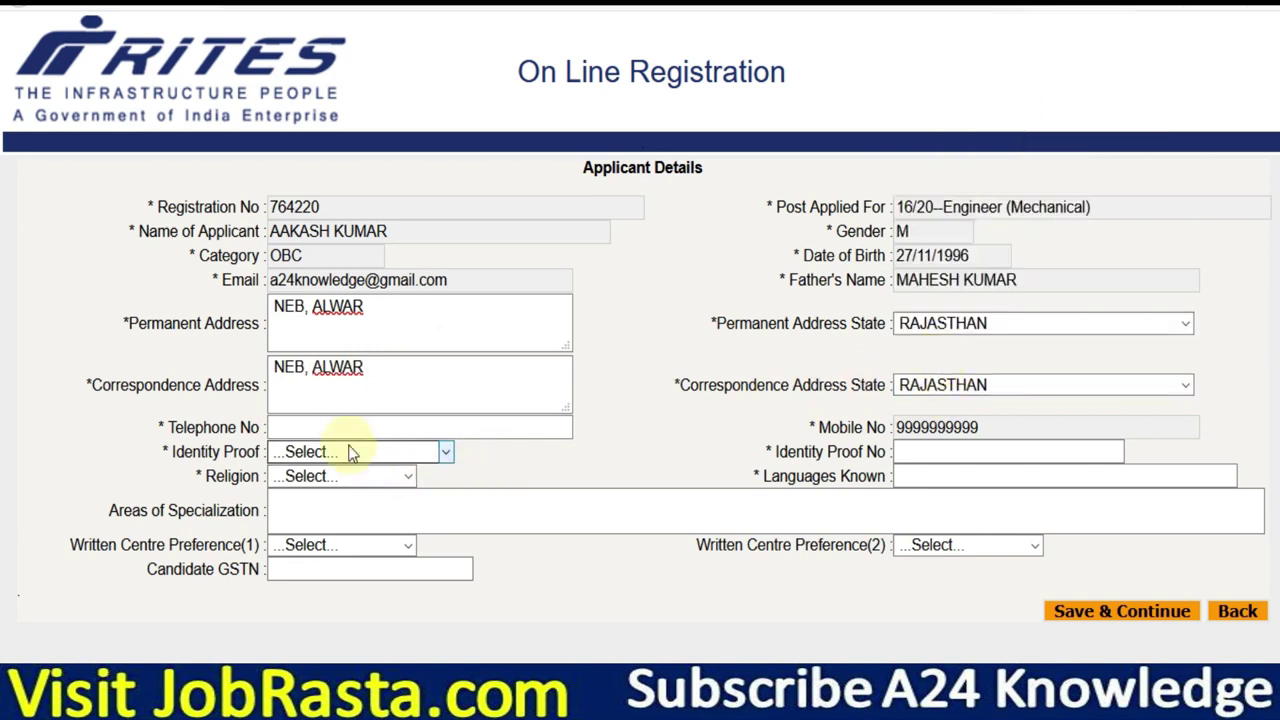
pyautogui.click(401, 318)
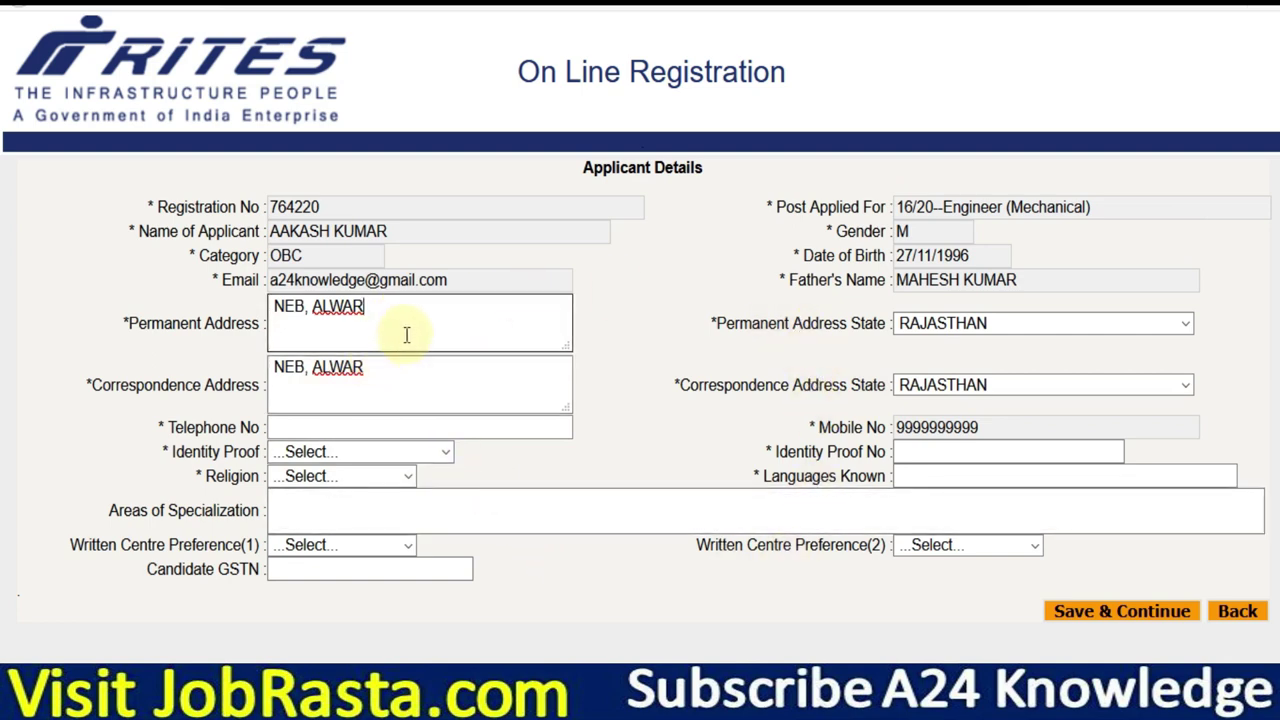
pyautogui.write(', PIN : 301001')
pyautogui.doubleClick(283, 310)
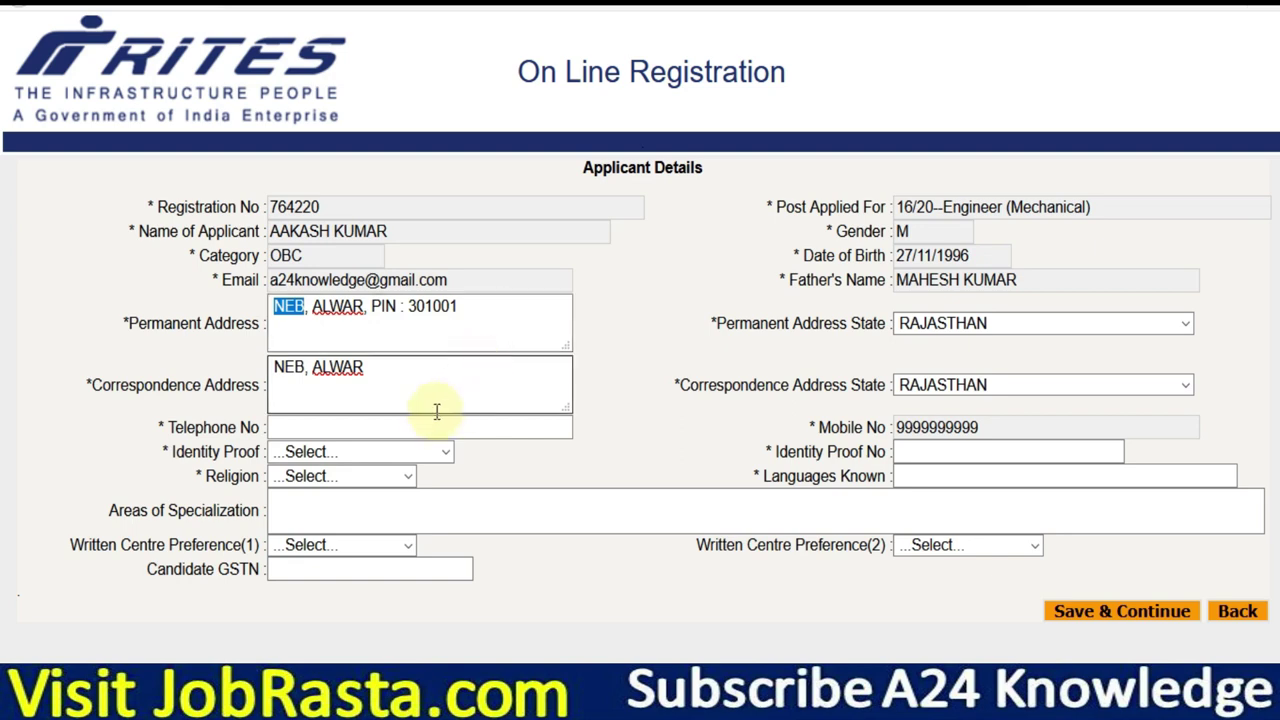
# Set identity proof to Adhar Card and religion to HINDU.
pyautogui.click(352, 451)
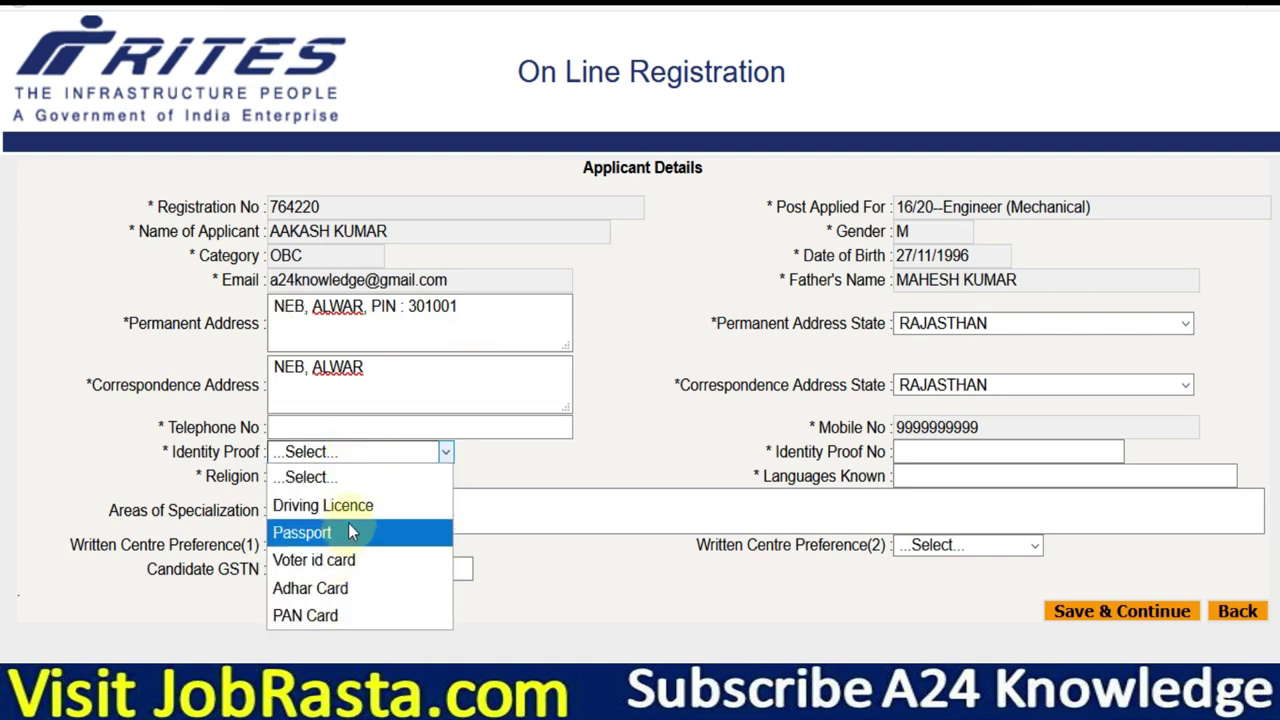
pyautogui.click(343, 590)
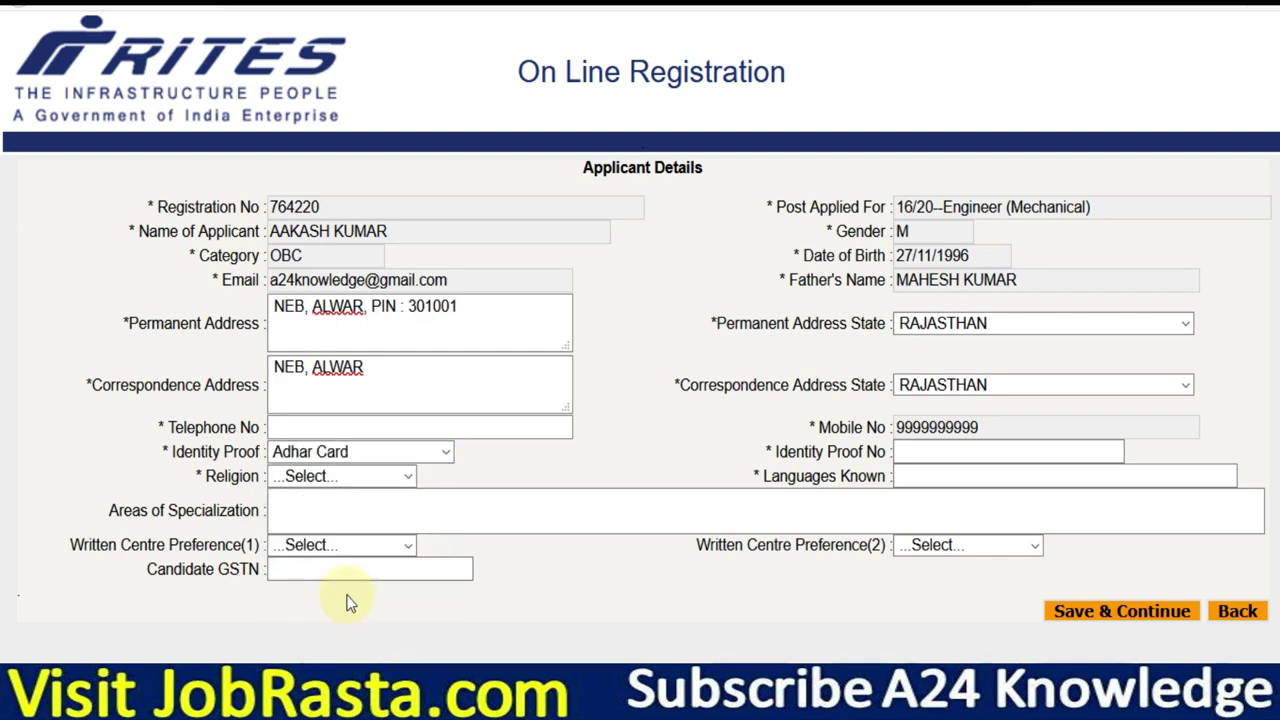
pyautogui.click(956, 454)
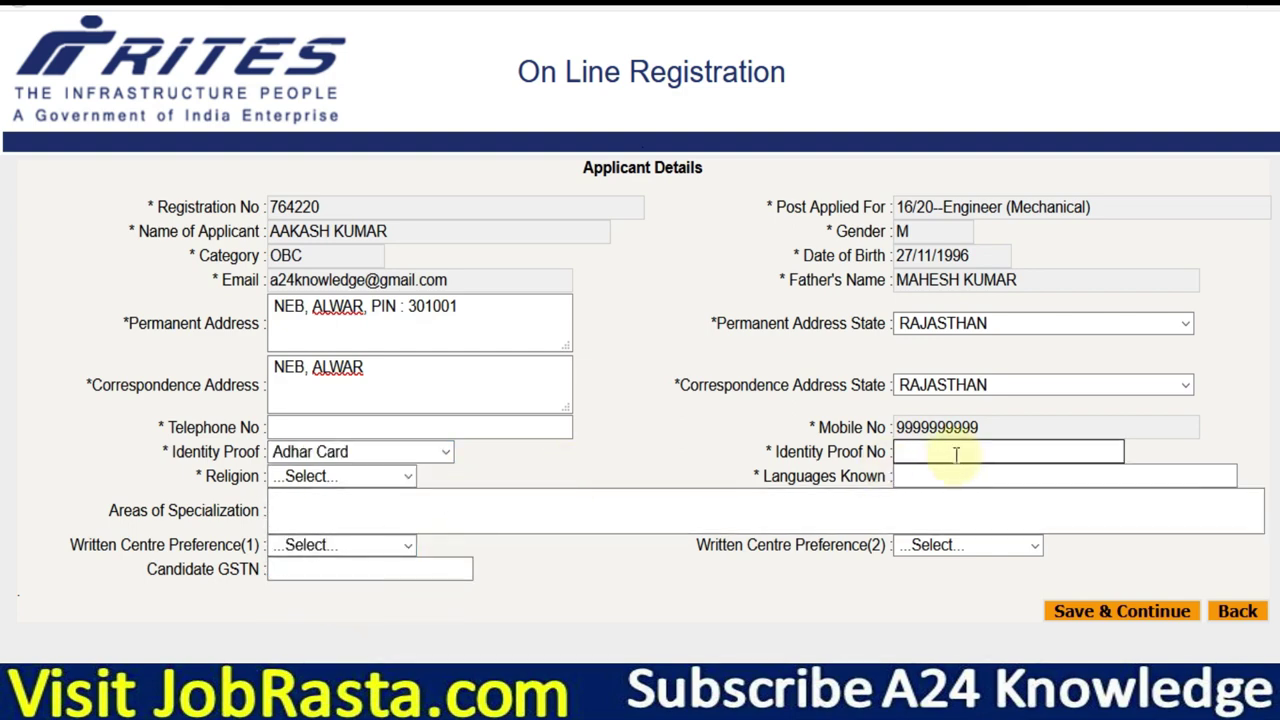
pyautogui.click(383, 478)
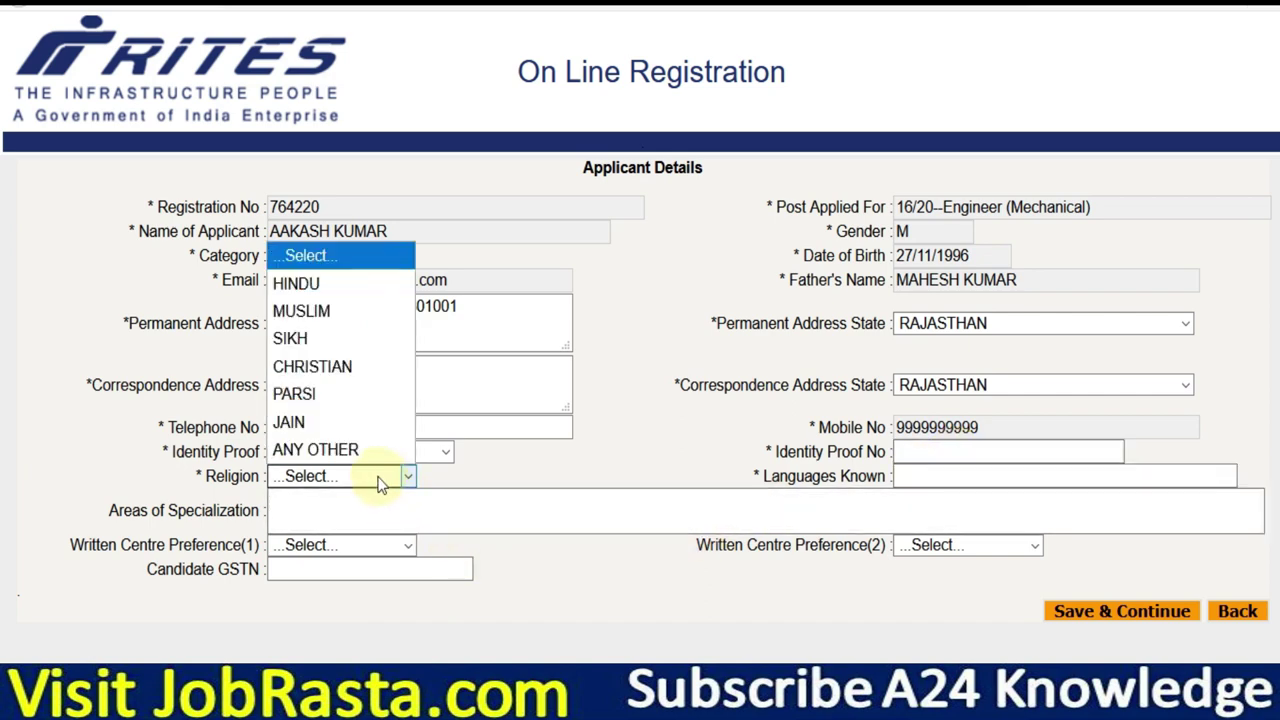
pyautogui.click(326, 284)
pyautogui.click(939, 458)
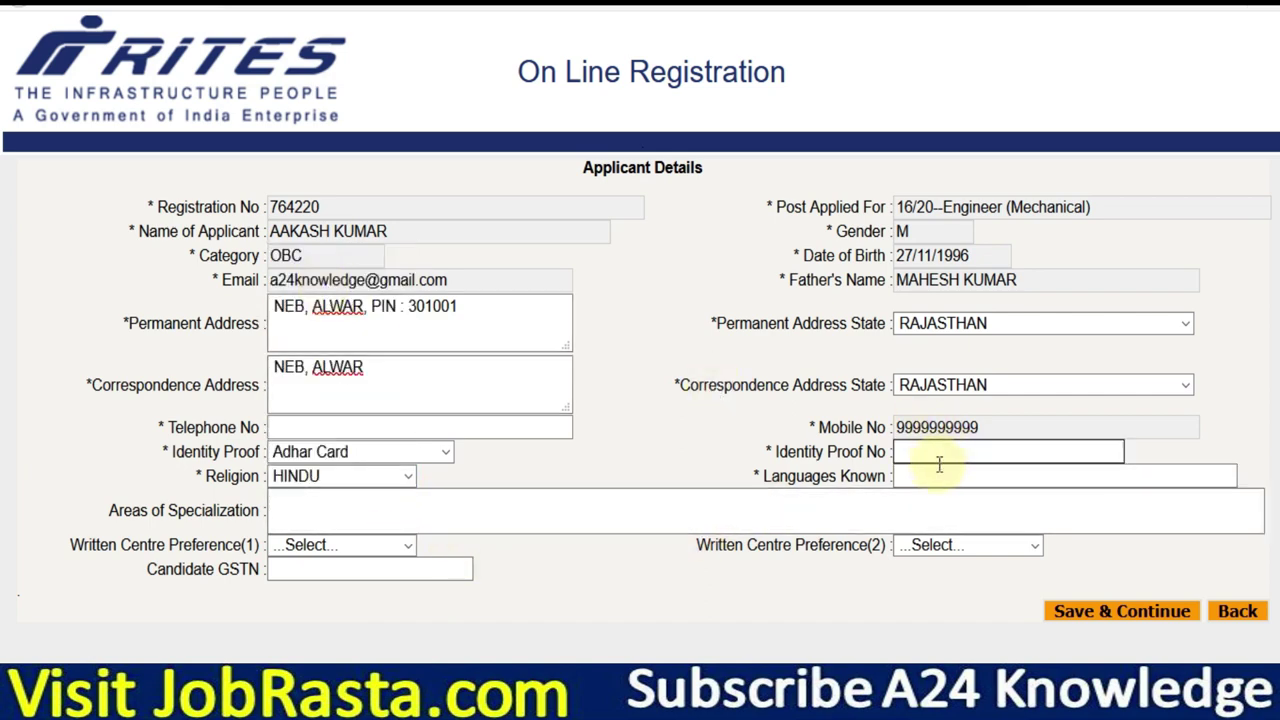
pyautogui.click(944, 480)
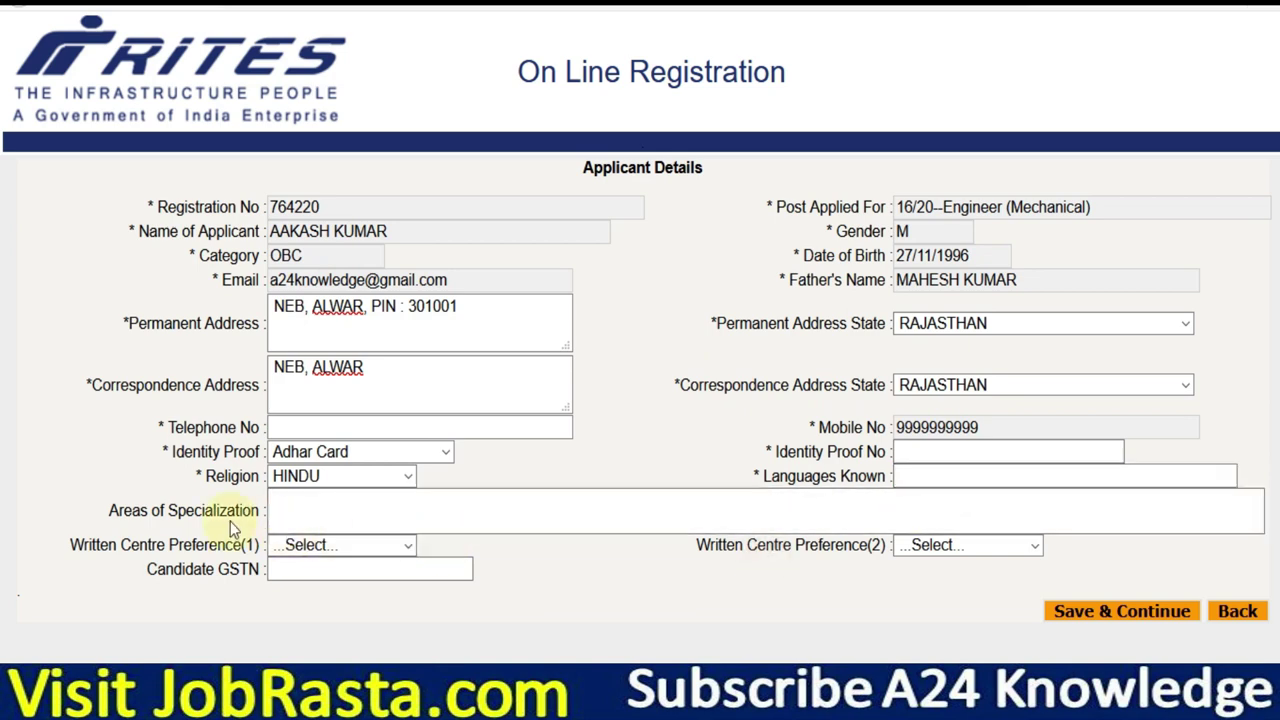
pyautogui.click(326, 514)
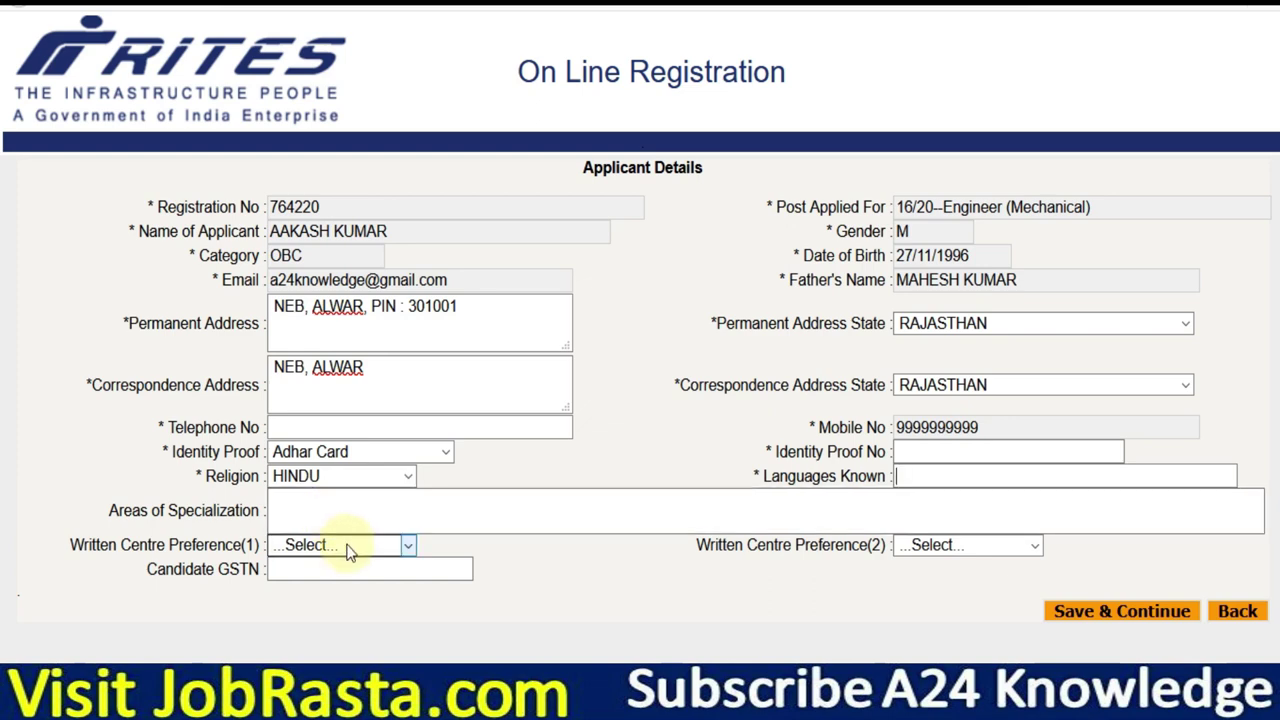
# Choose DELHI OR GURGAON as first and MUMBAI as second written centre preference.
pyautogui.click(347, 549)
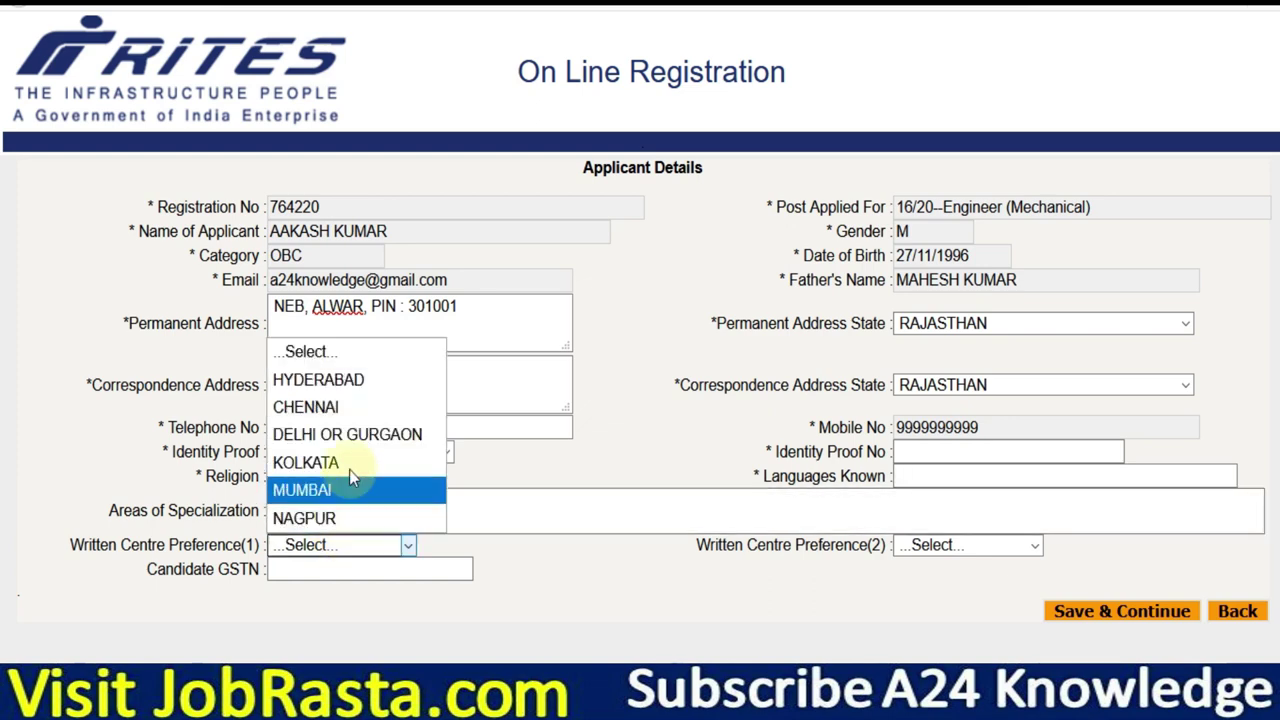
pyautogui.click(347, 434)
pyautogui.click(936, 558)
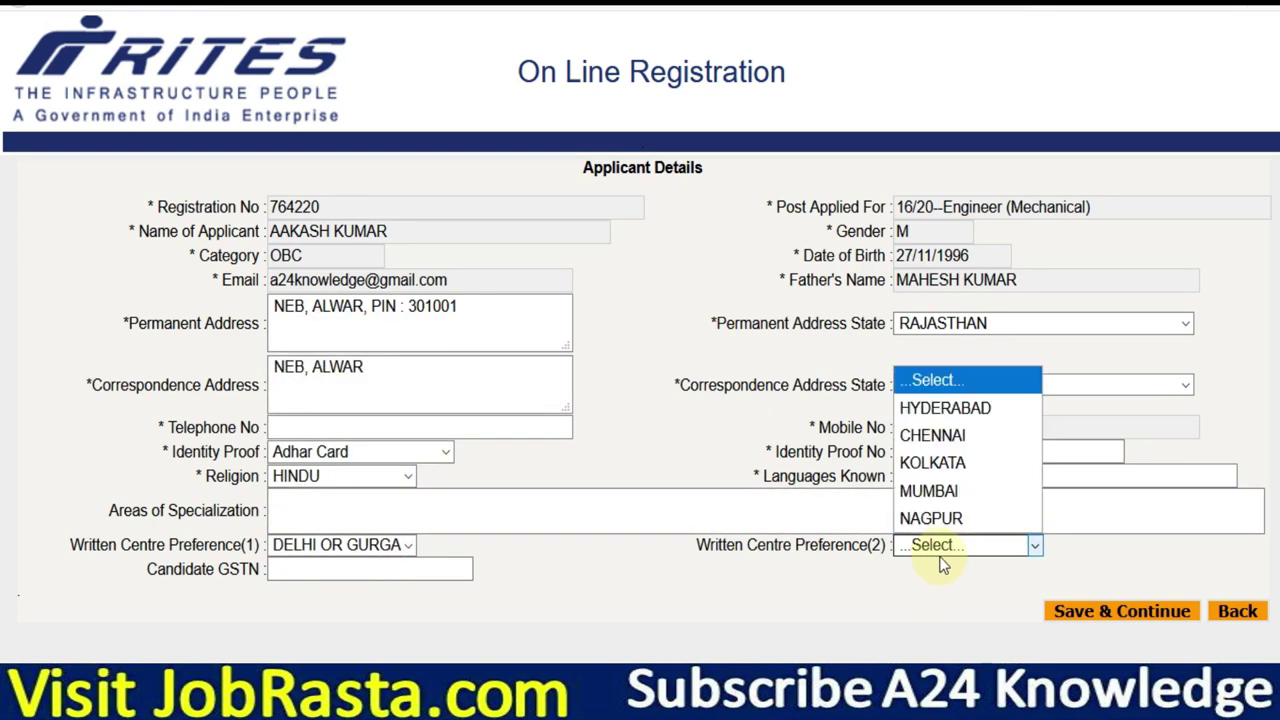
pyautogui.click(975, 500)
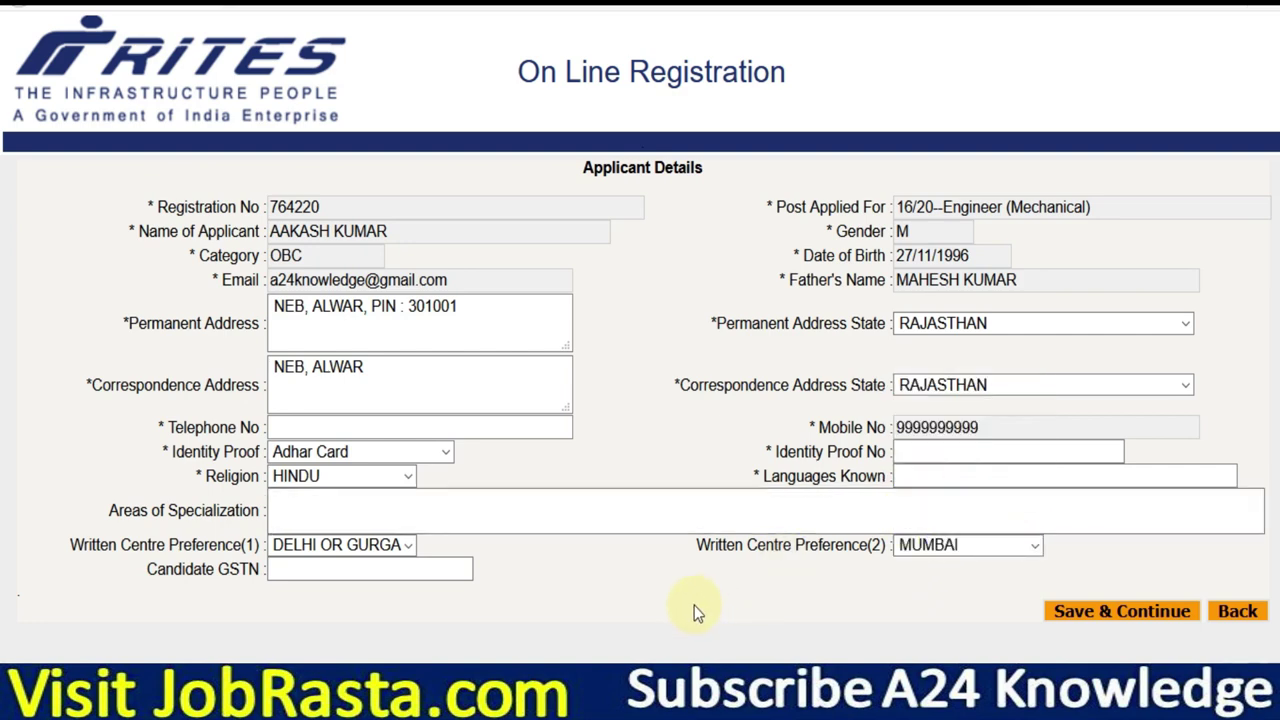
pyautogui.click(350, 568)
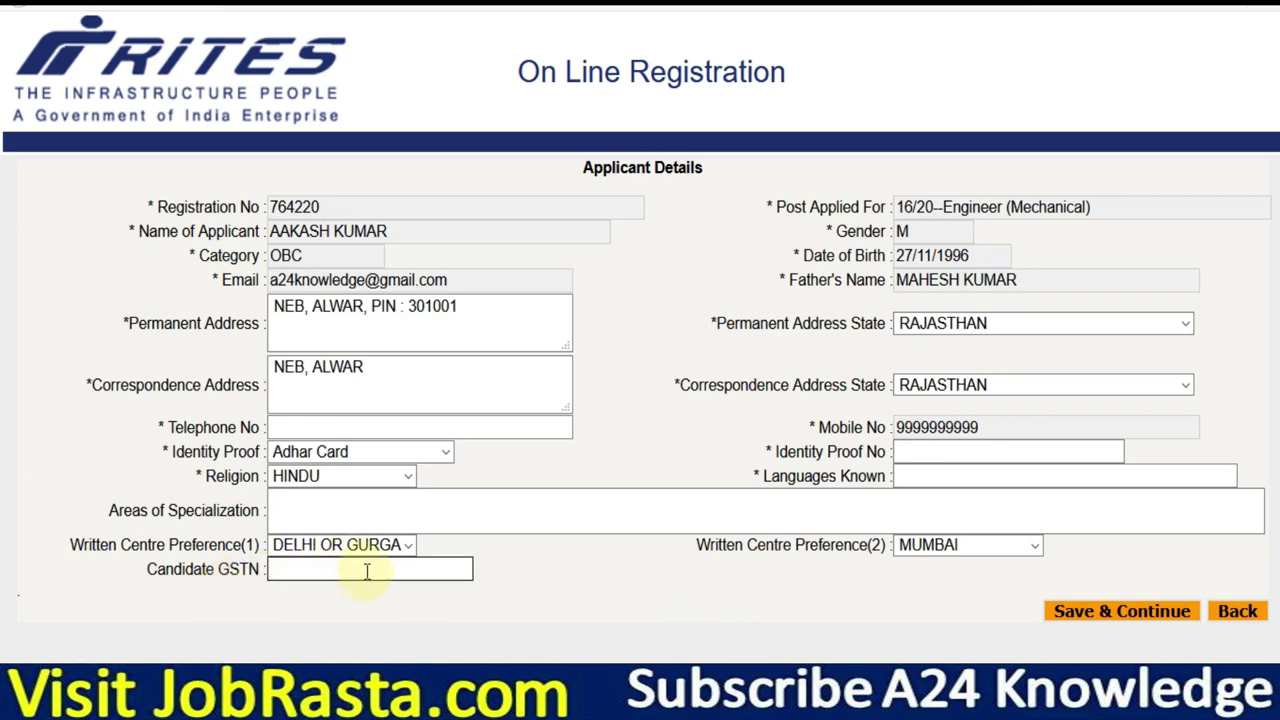
# Save applicant details, then add a Graduate in Engineering qualification: B.TECH, Mechanical discipline.
pyautogui.click(1108, 618)
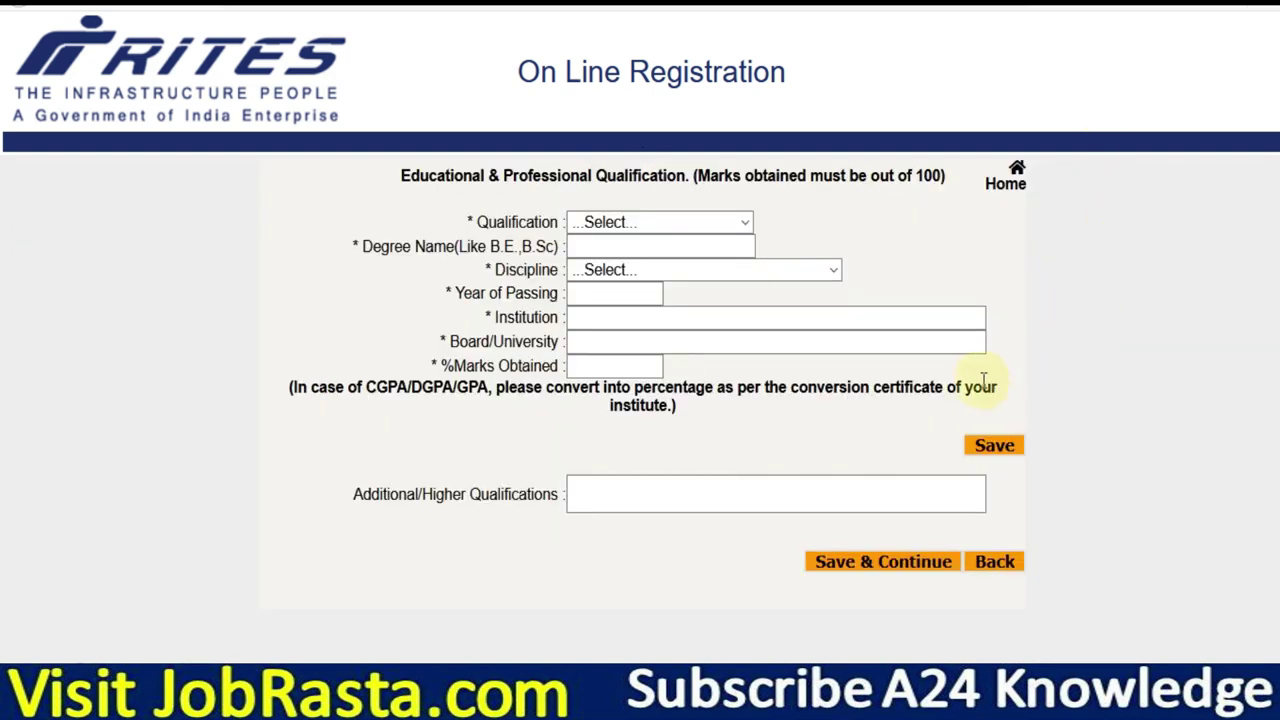
pyautogui.hotkey('ctrl', '+')
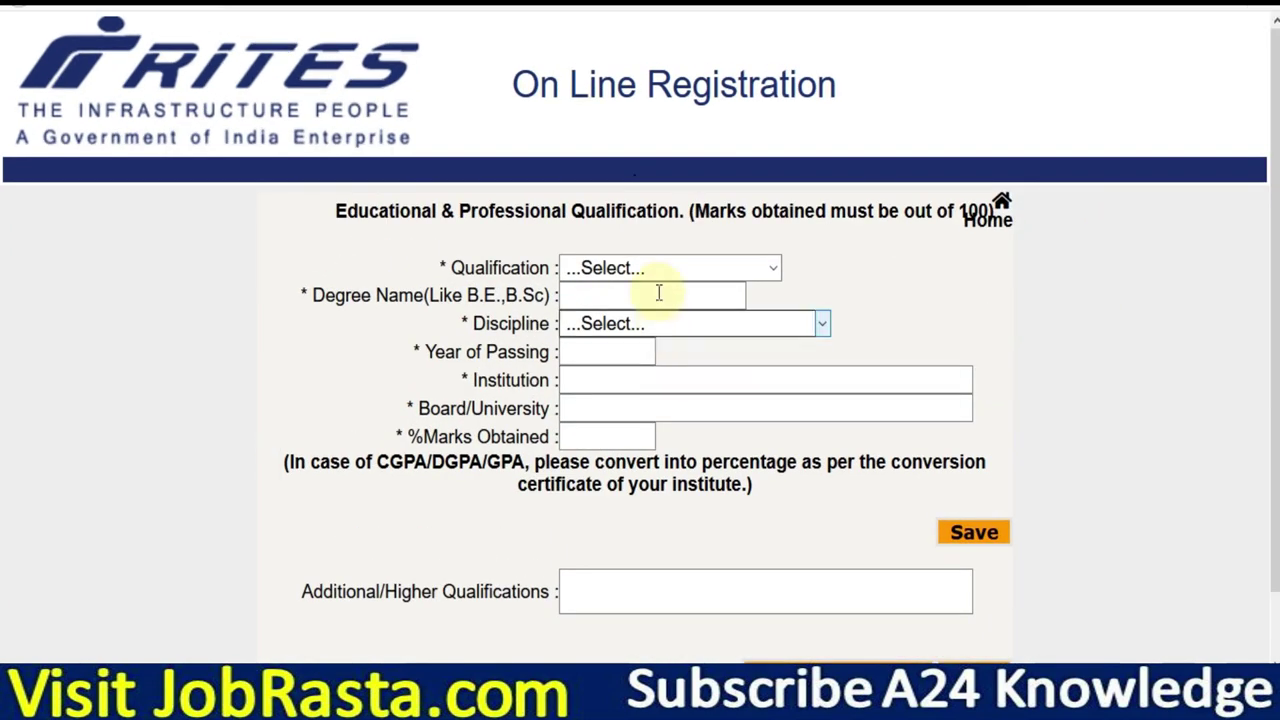
pyautogui.click(661, 269)
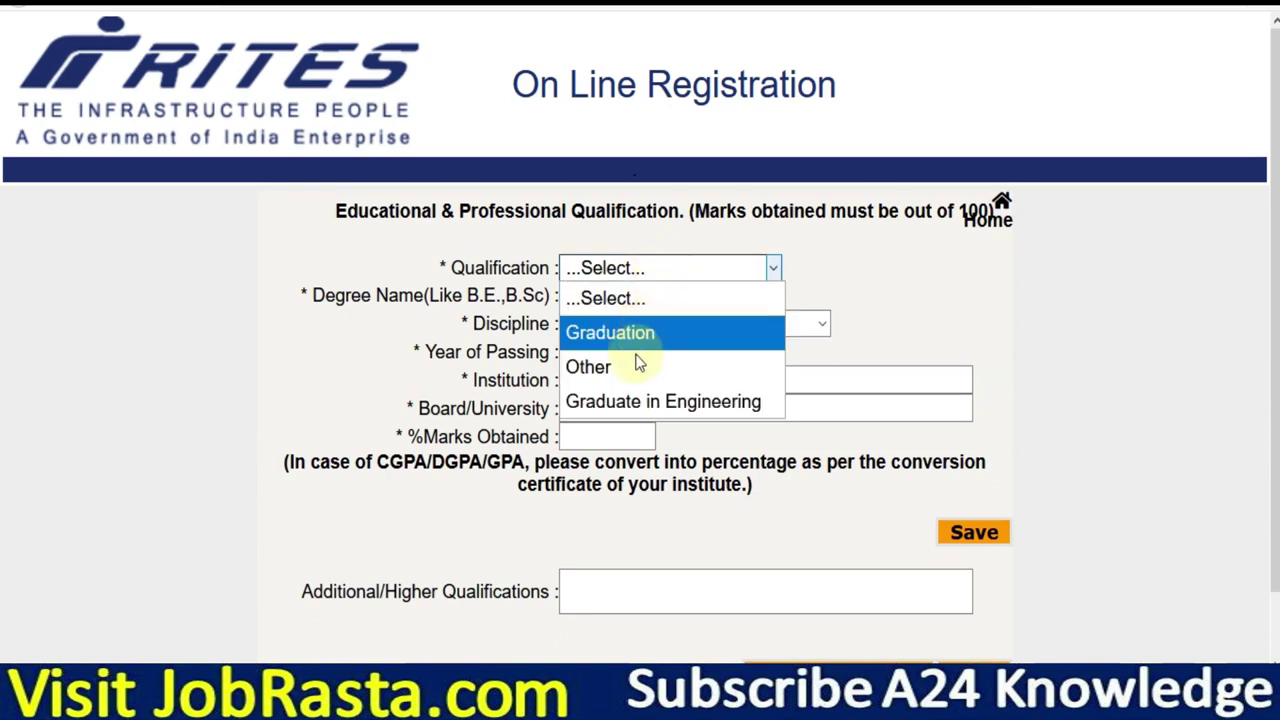
pyautogui.click(627, 406)
pyautogui.click(610, 297)
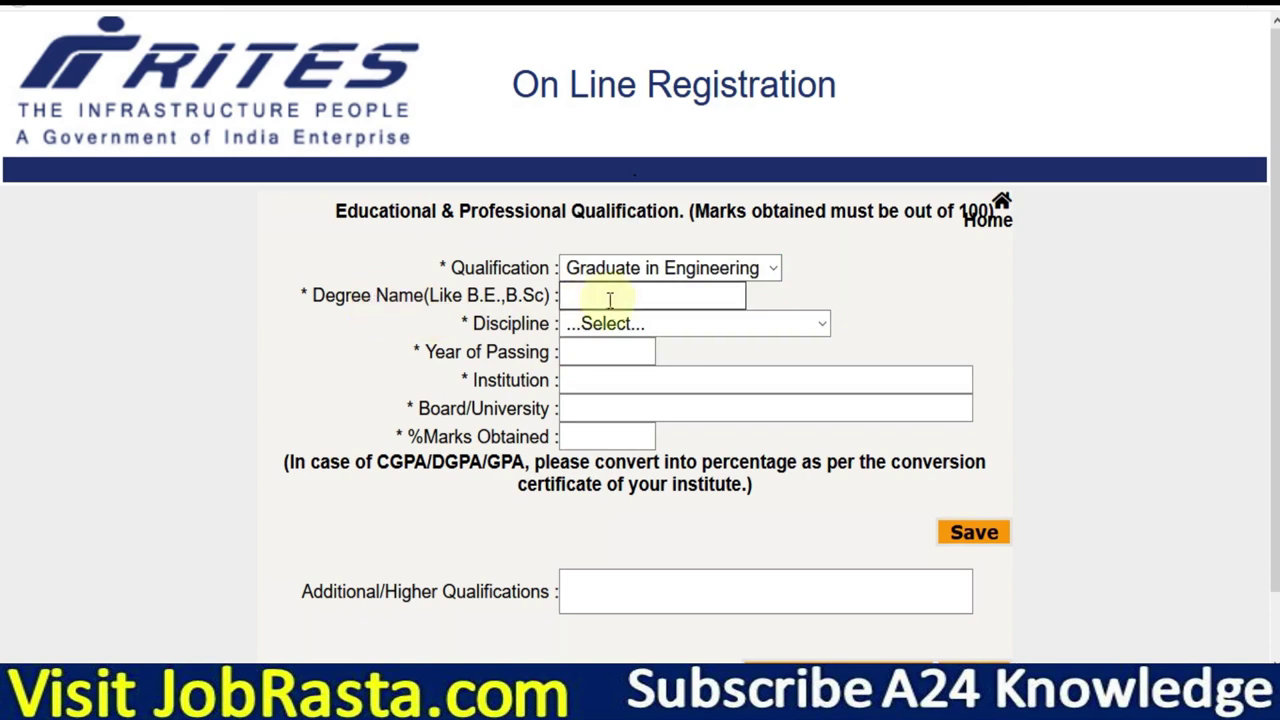
pyautogui.write('B.TECH')
pyautogui.click(630, 328)
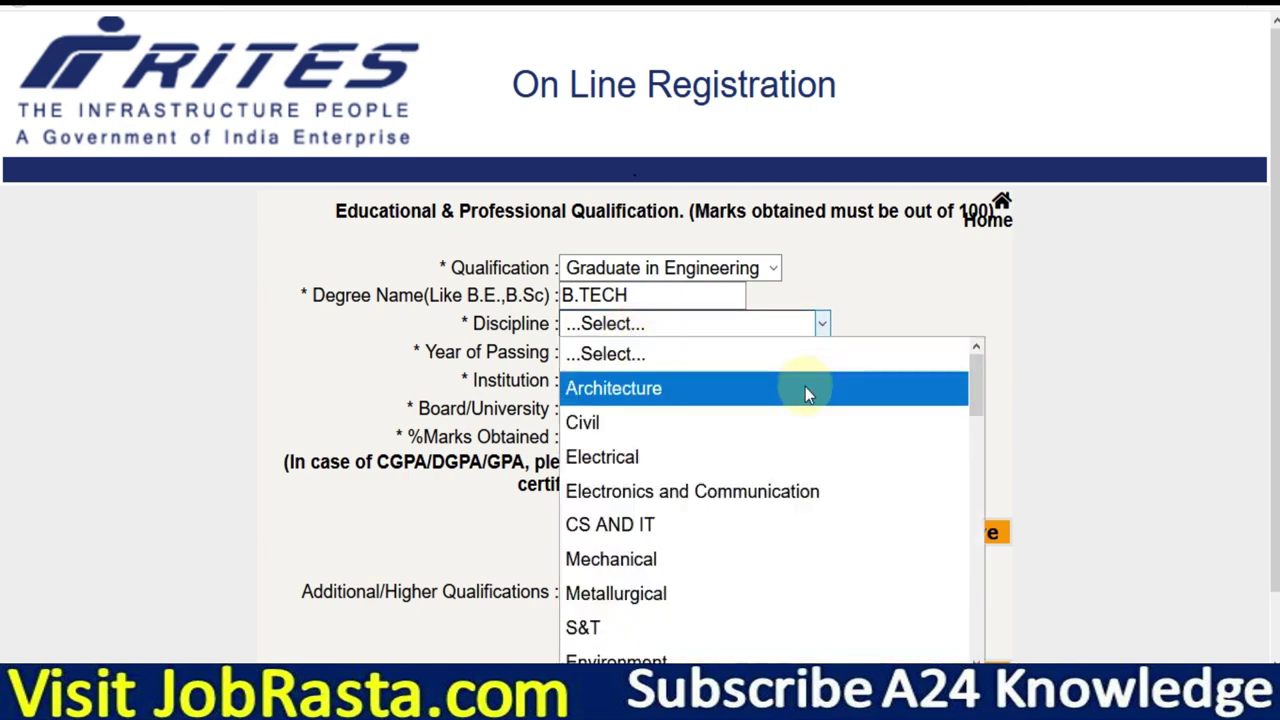
pyautogui.click(784, 559)
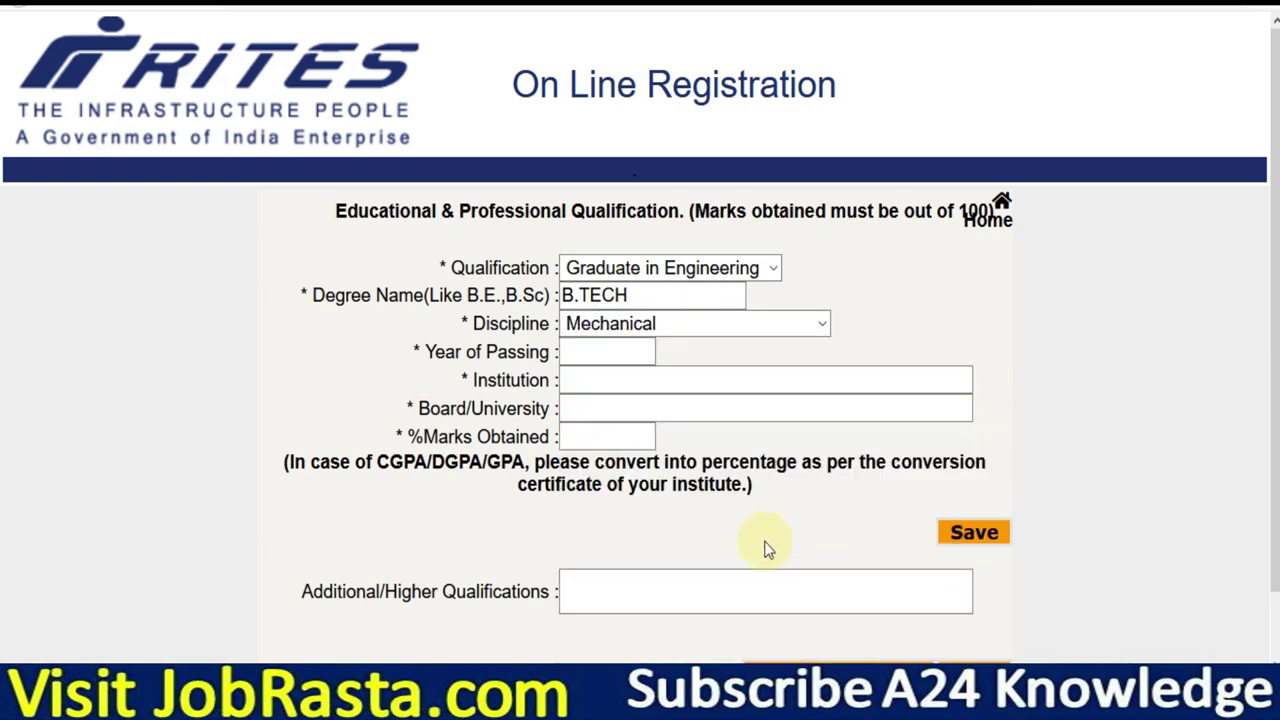
# Enter year of passing 2017, institution IET, university RTU, 70.0% marks, and save the qualification.
pyautogui.click(590, 350)
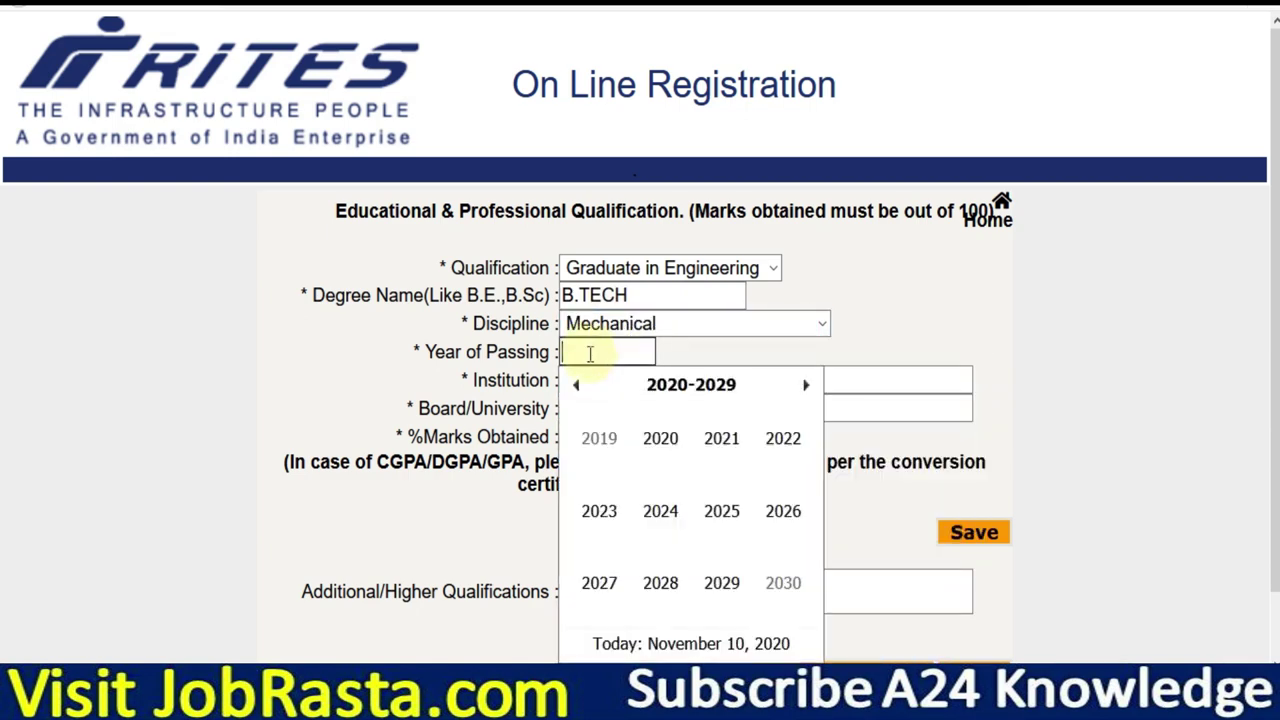
pyautogui.click(574, 386)
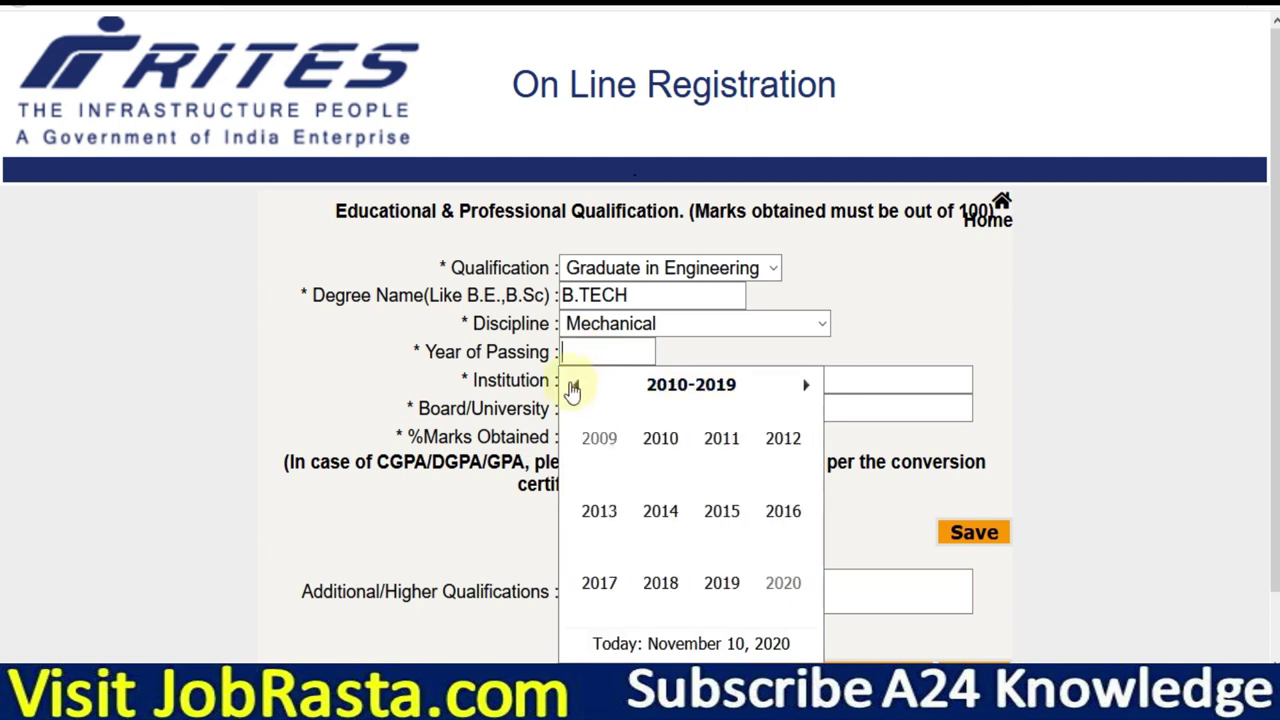
pyautogui.click(597, 584)
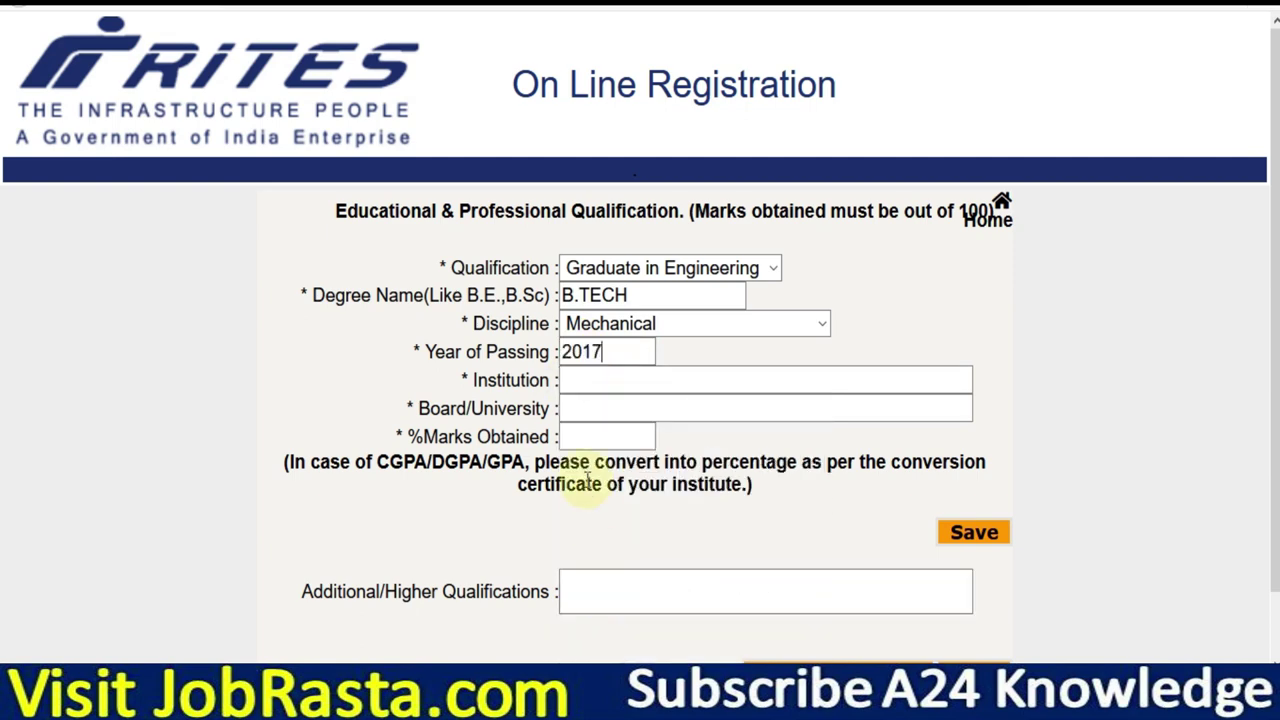
pyautogui.click(609, 379)
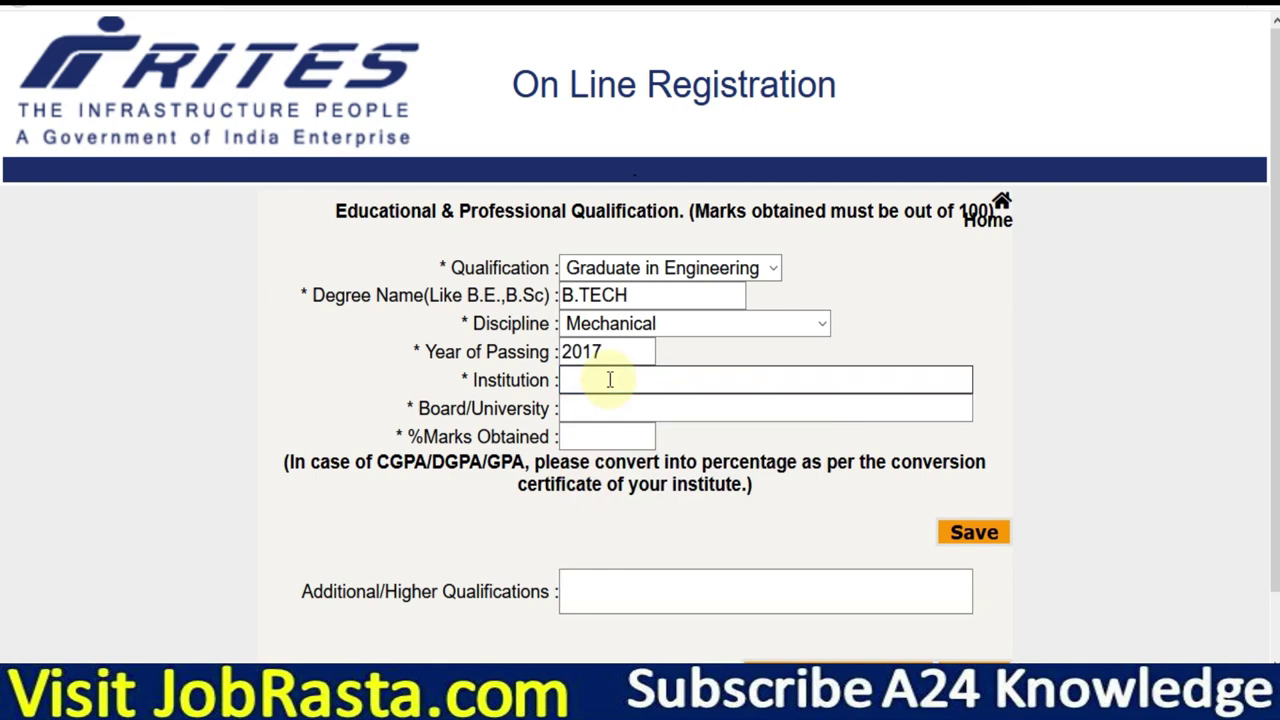
pyautogui.write('IET')
pyautogui.click(606, 406)
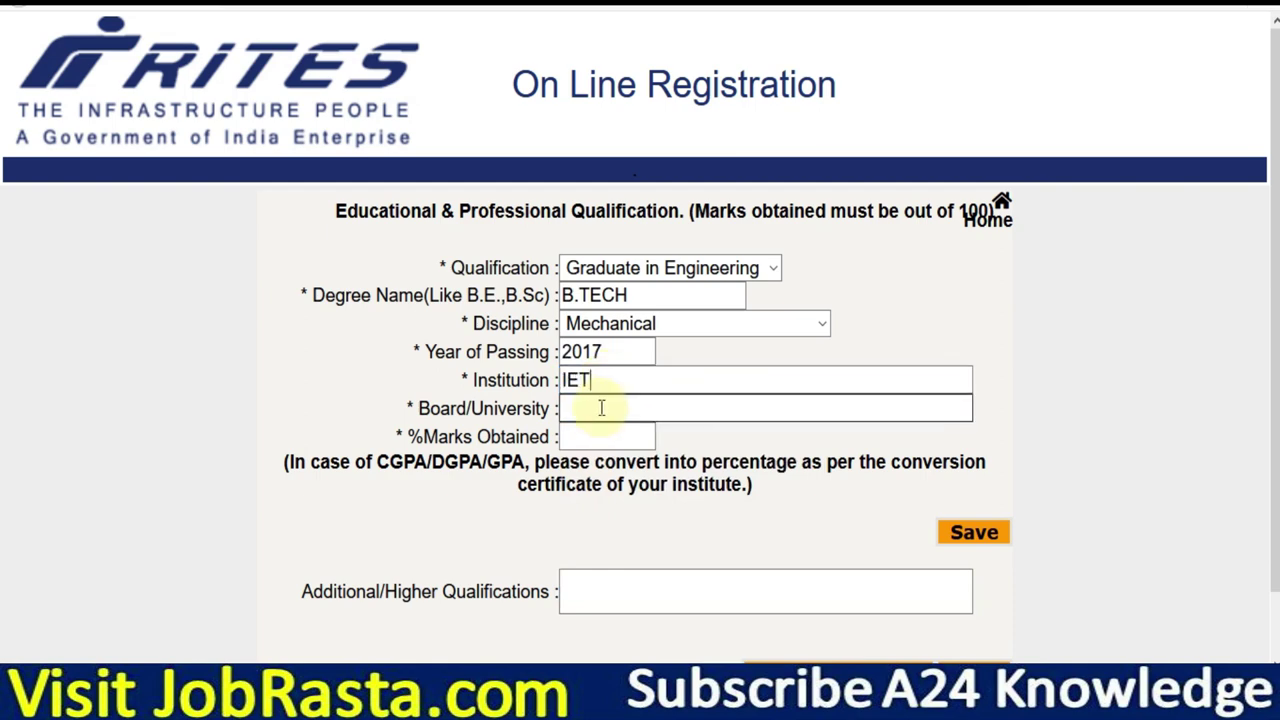
pyautogui.write('RTU')
pyautogui.click(601, 433)
pyautogui.write('70.0')
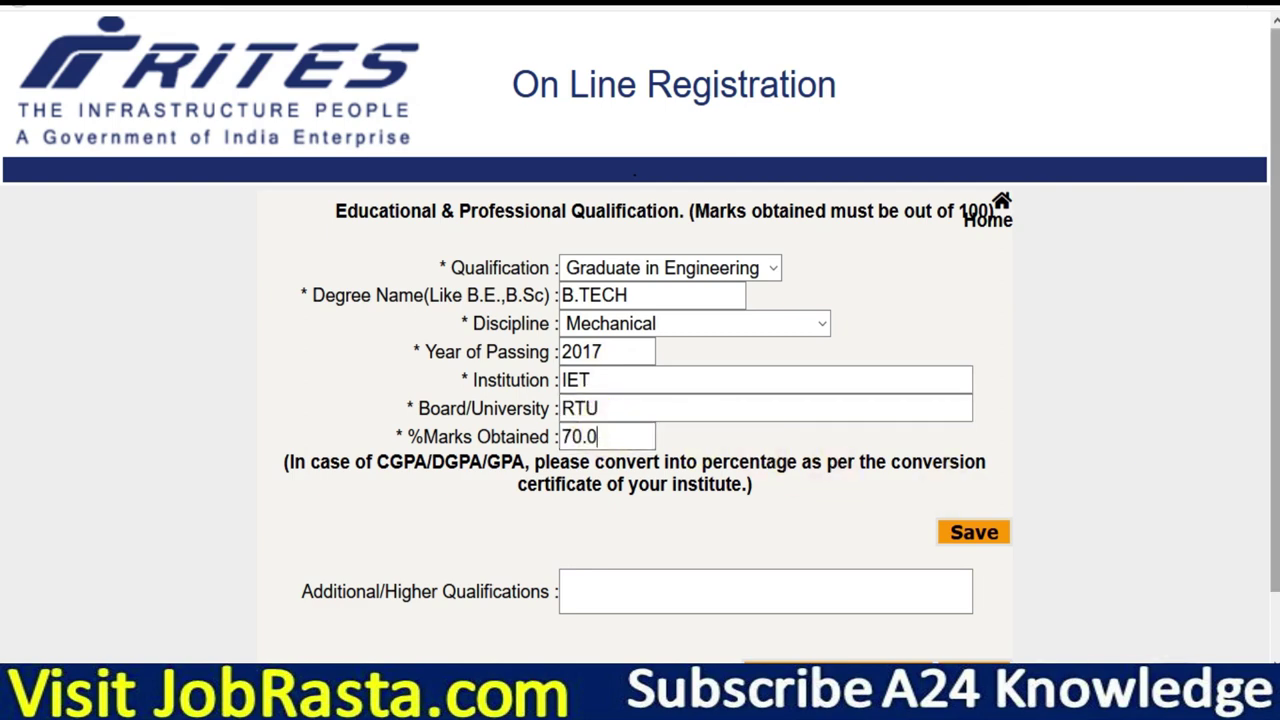
pyautogui.scroll(-1, 600, 460)
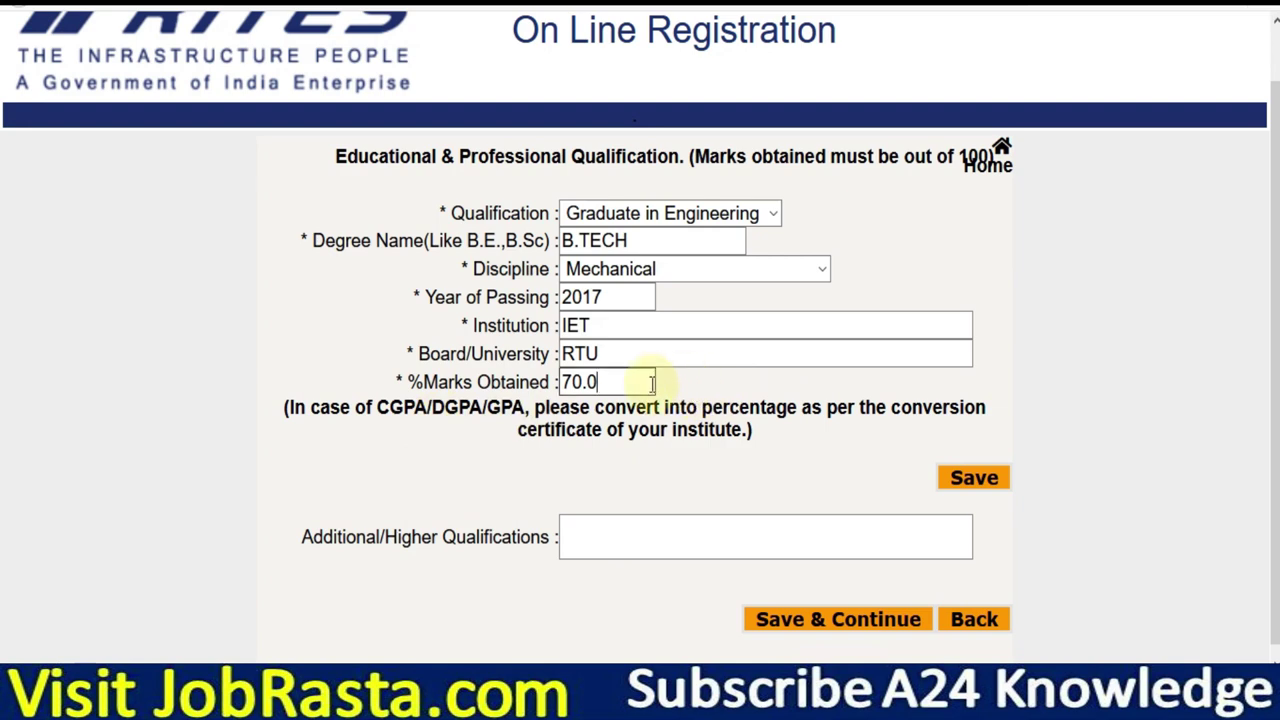
pyautogui.click(985, 486)
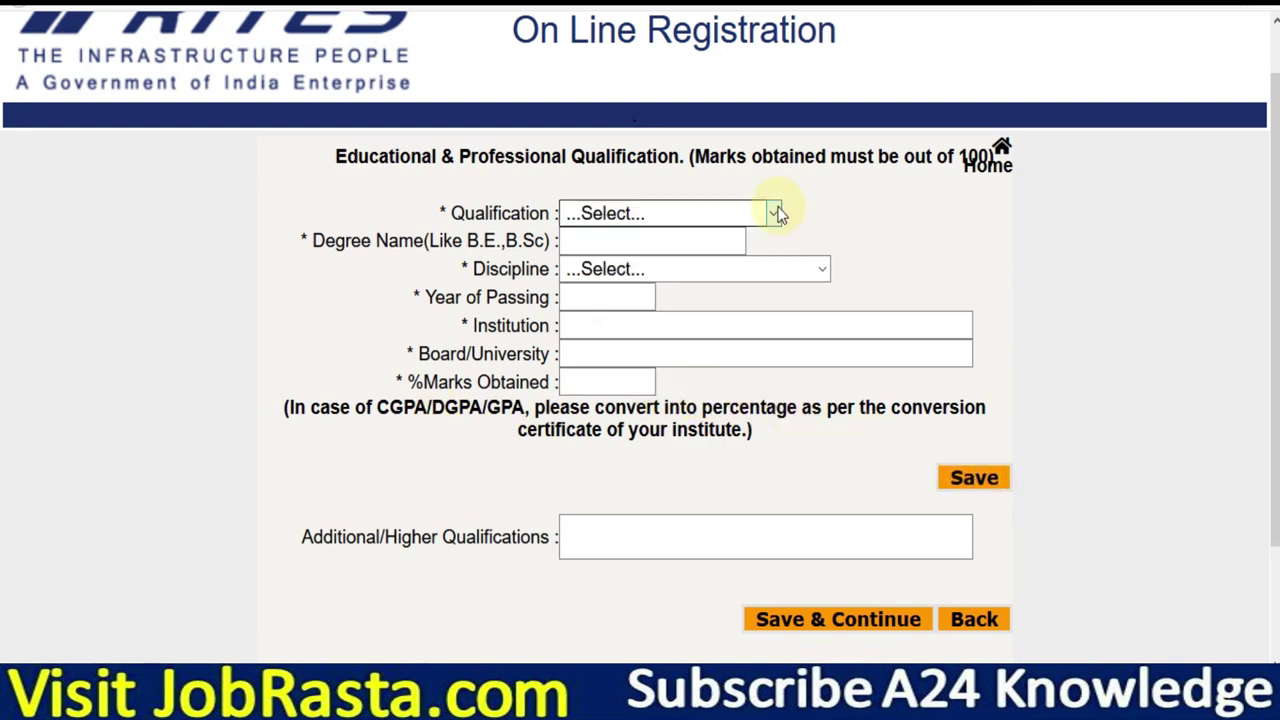
# Check that the B.TECH row appears in the qualifications table, then save and continue.
pyautogui.click(762, 214)
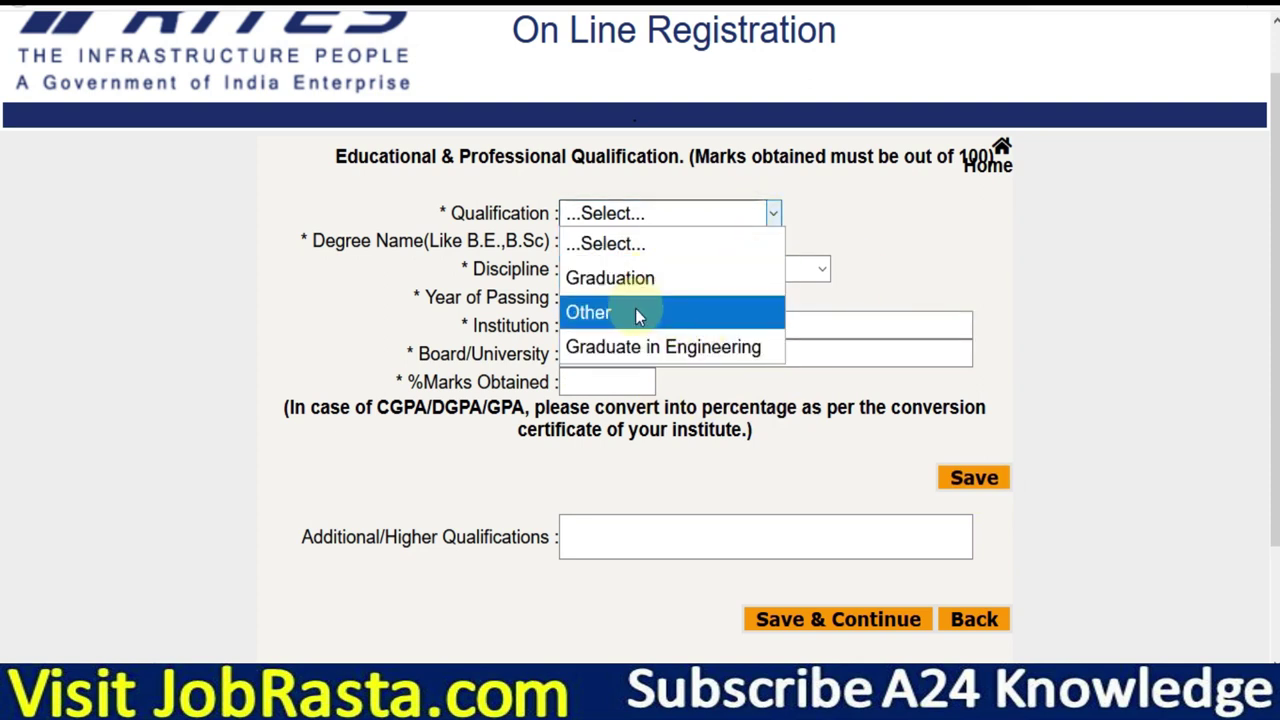
pyautogui.click(895, 265)
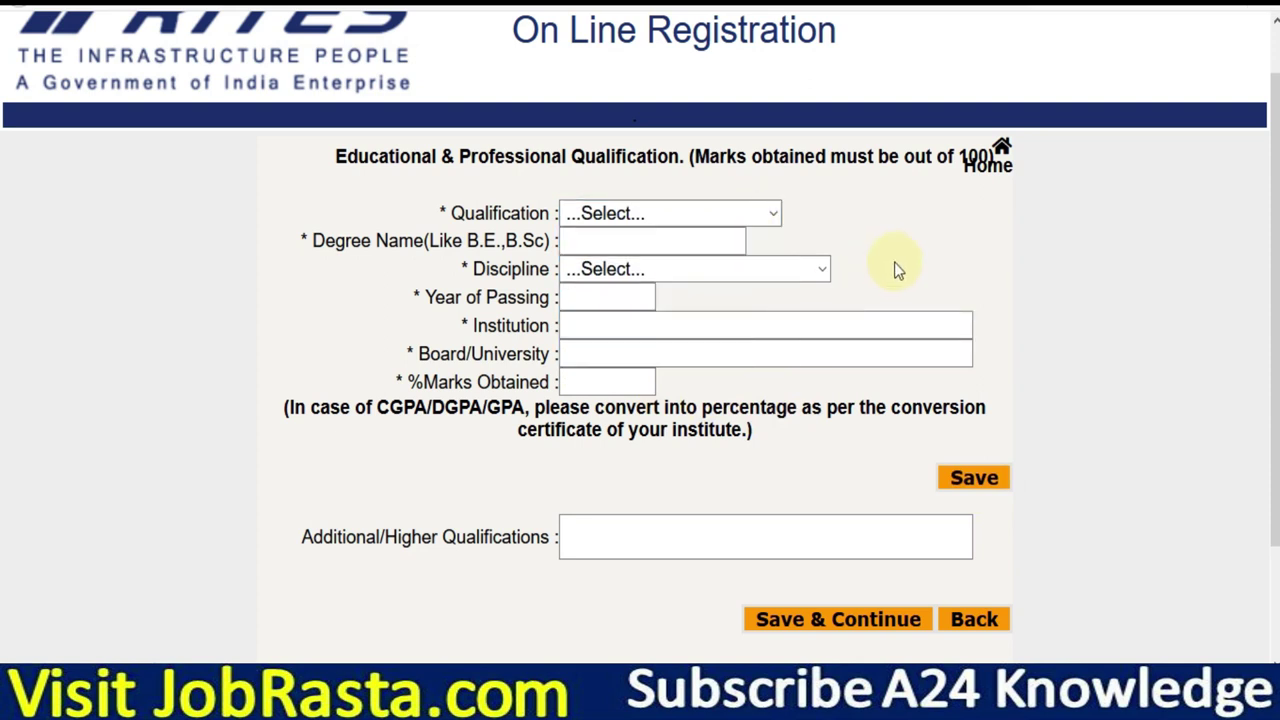
pyautogui.scroll(-1, 1274, 400)
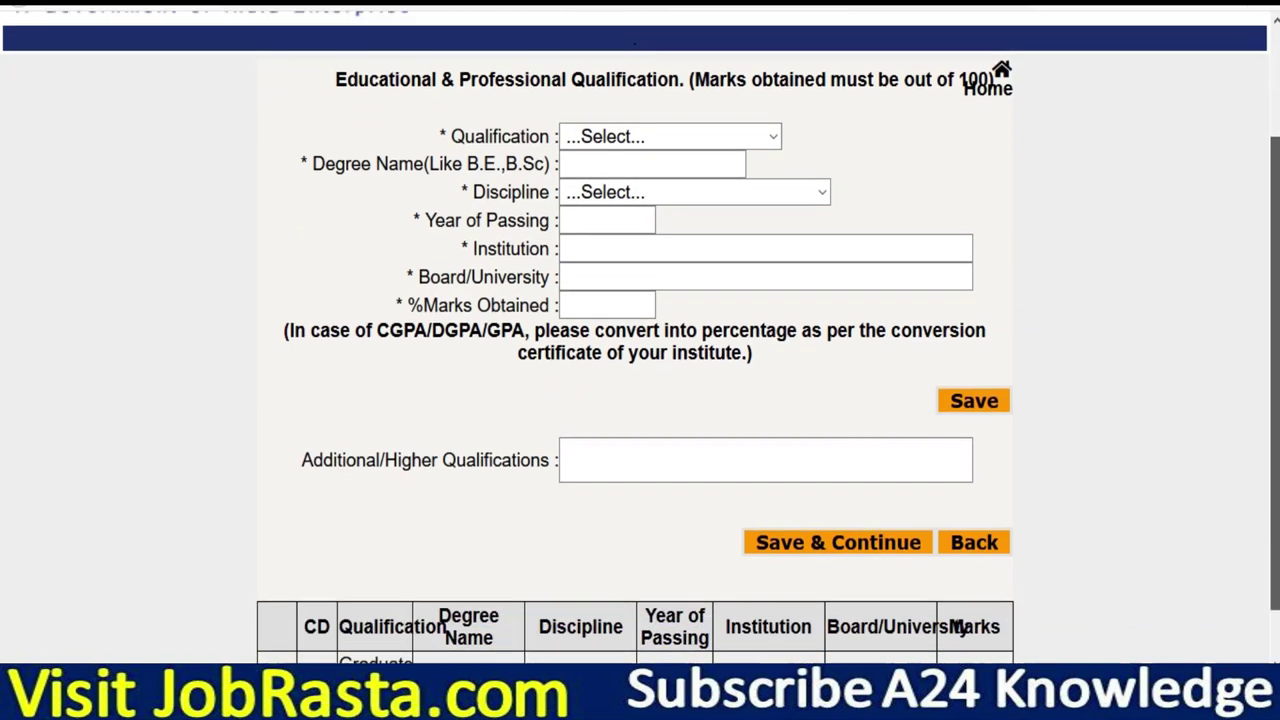
pyautogui.scroll(-1, 640, 400)
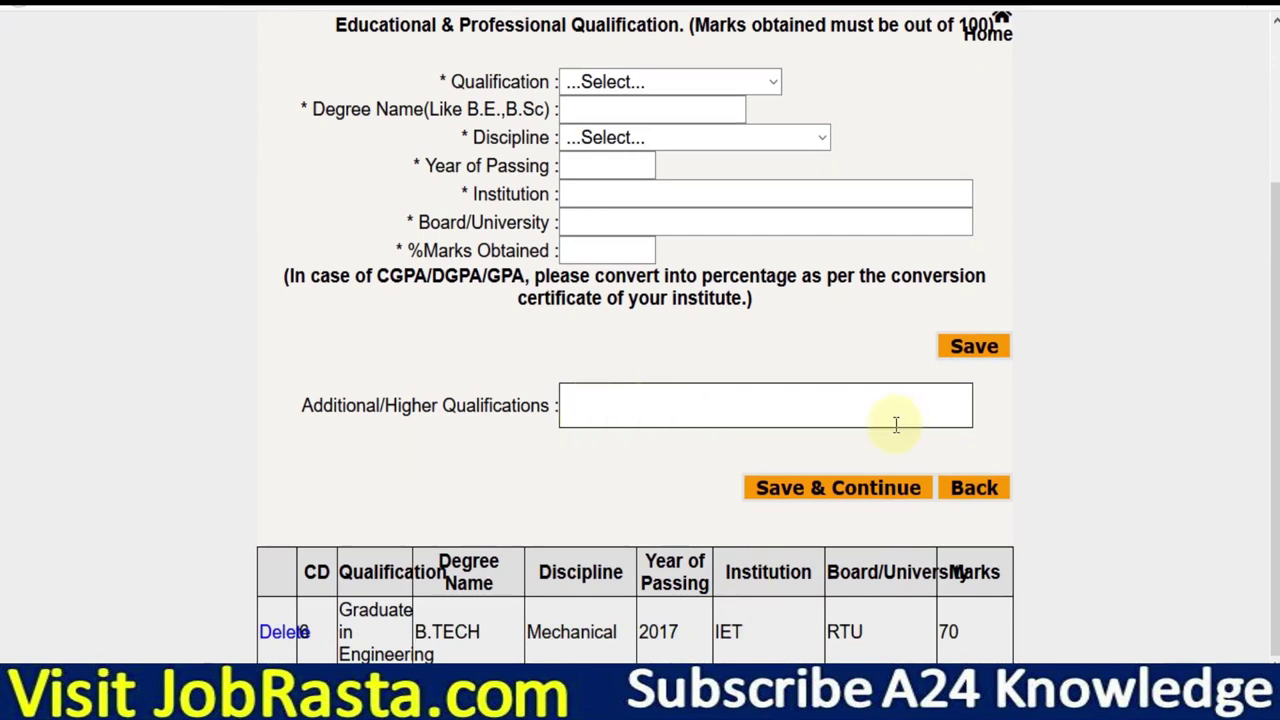
pyautogui.click(853, 500)
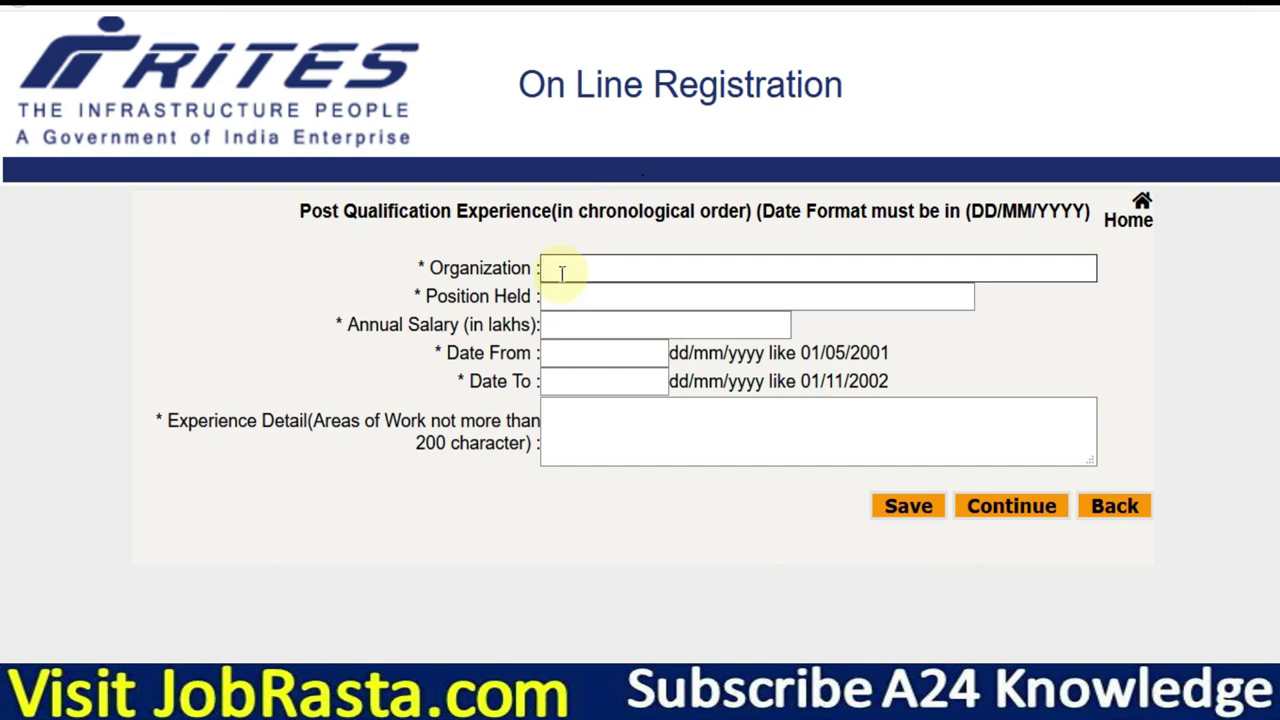
# Enter 240000 as the annual salary on the experience form.
pyautogui.click(582, 304)
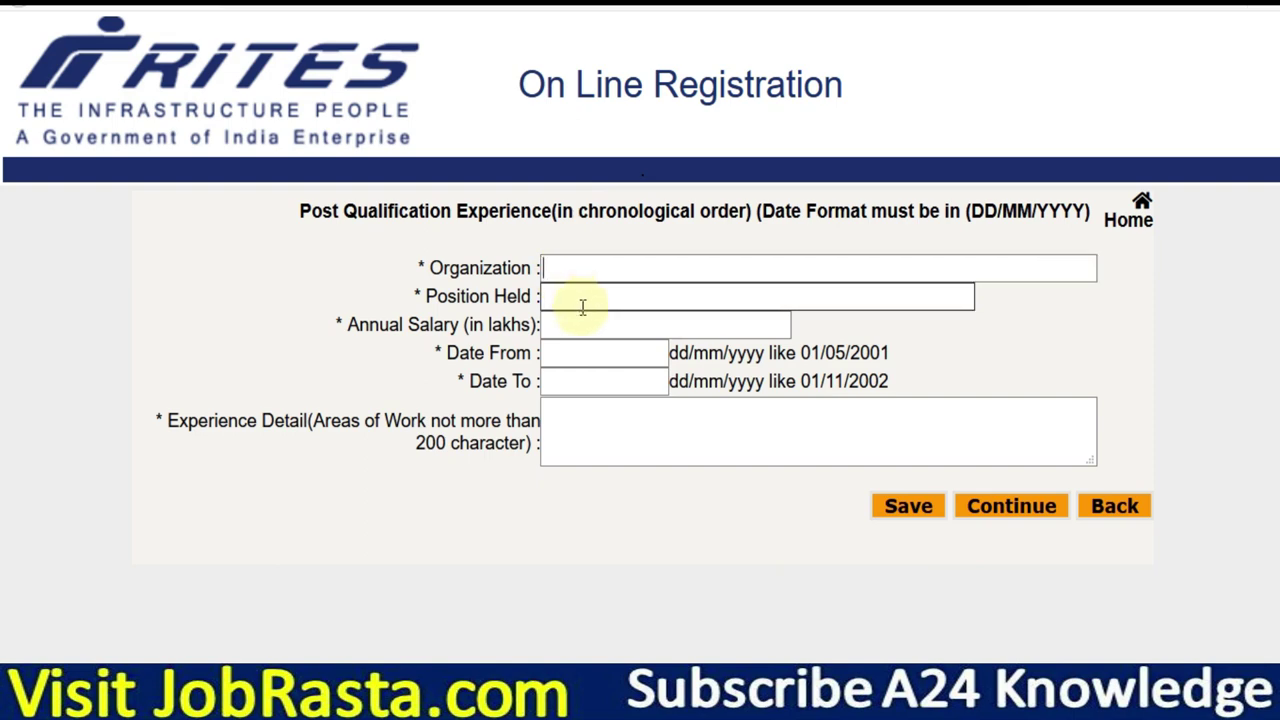
pyautogui.click(582, 330)
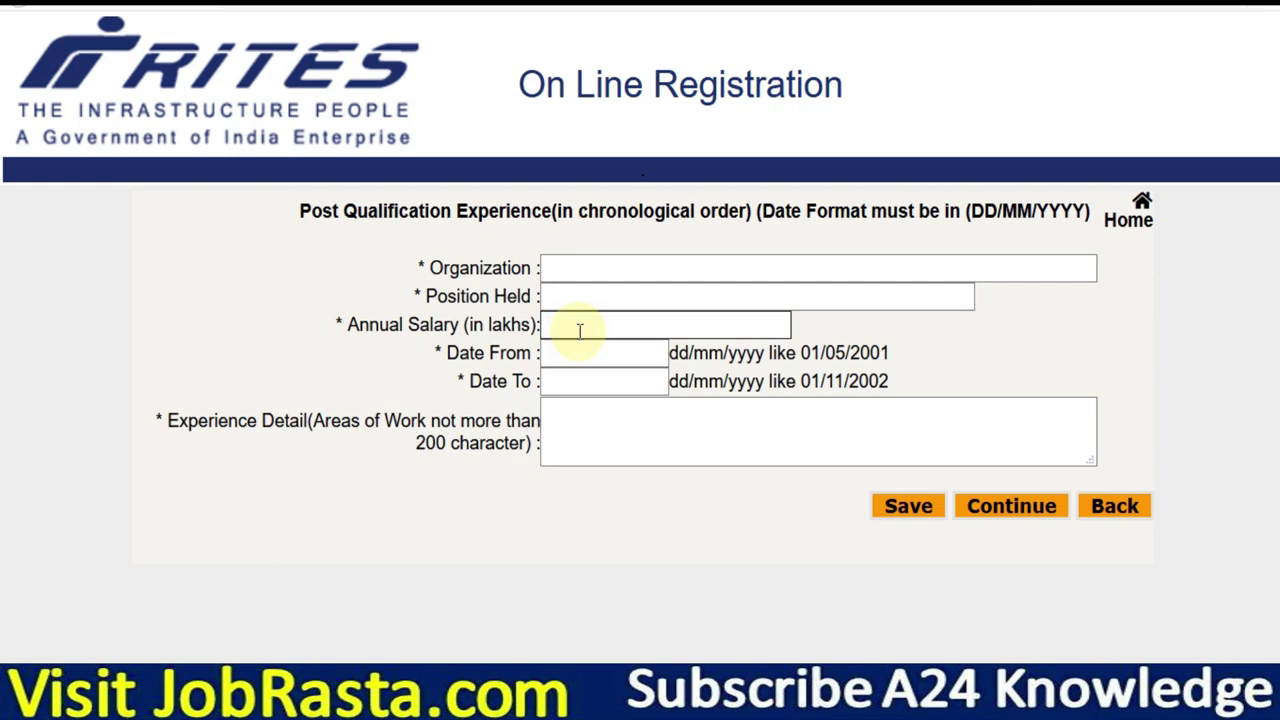
pyautogui.write('240000')
pyautogui.click(586, 352)
# Set the experience Date From to 14/11/2017 in the calendar.
pyautogui.click(662, 385)
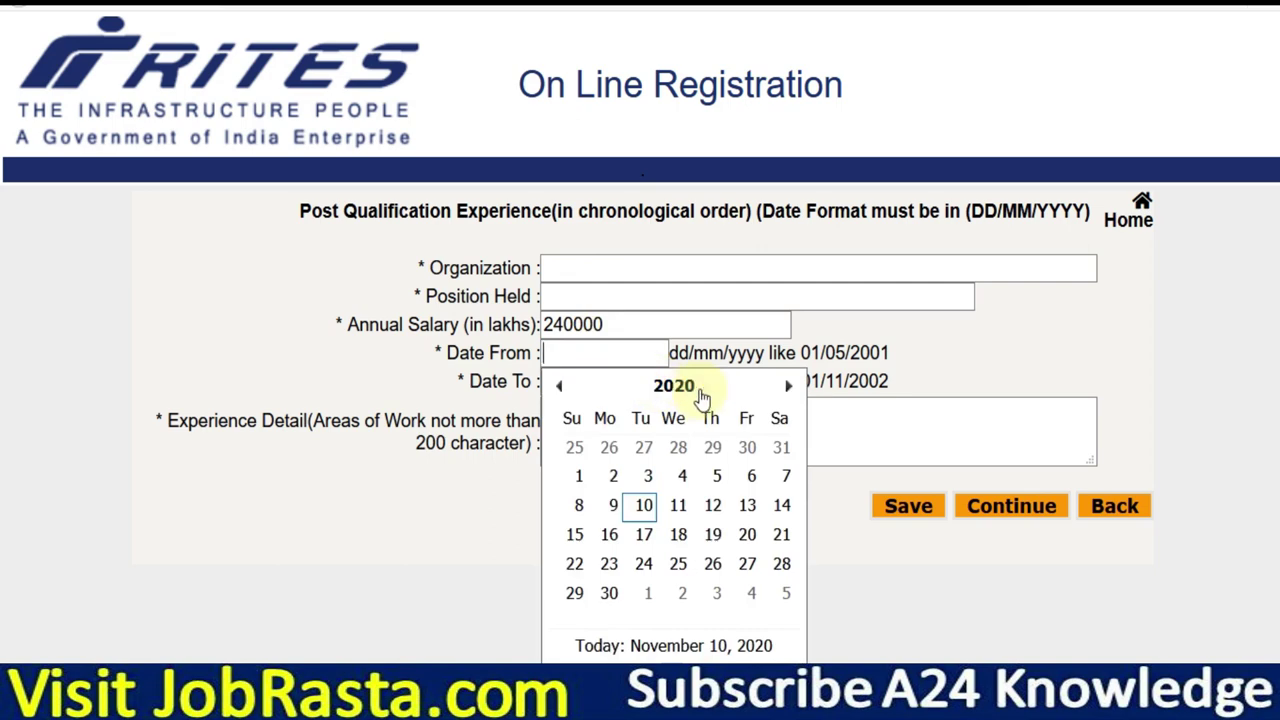
pyautogui.click(648, 390)
pyautogui.click(558, 390)
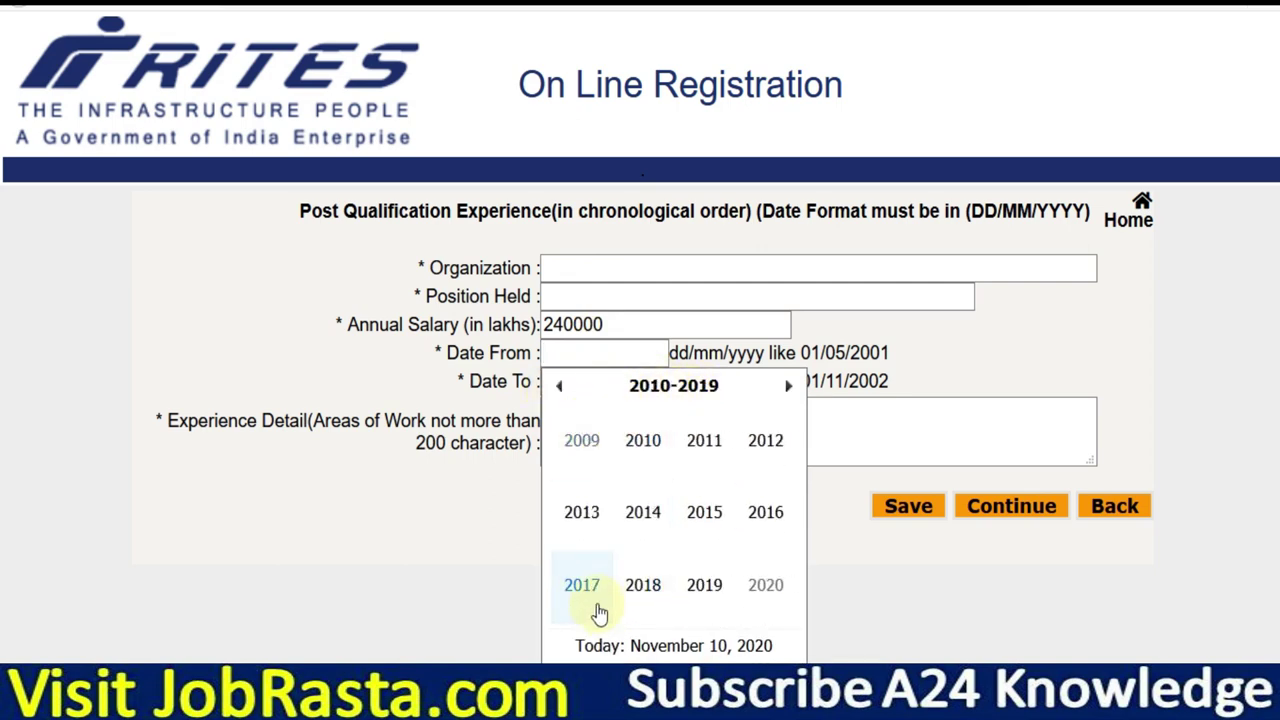
pyautogui.click(592, 608)
pyautogui.click(712, 594)
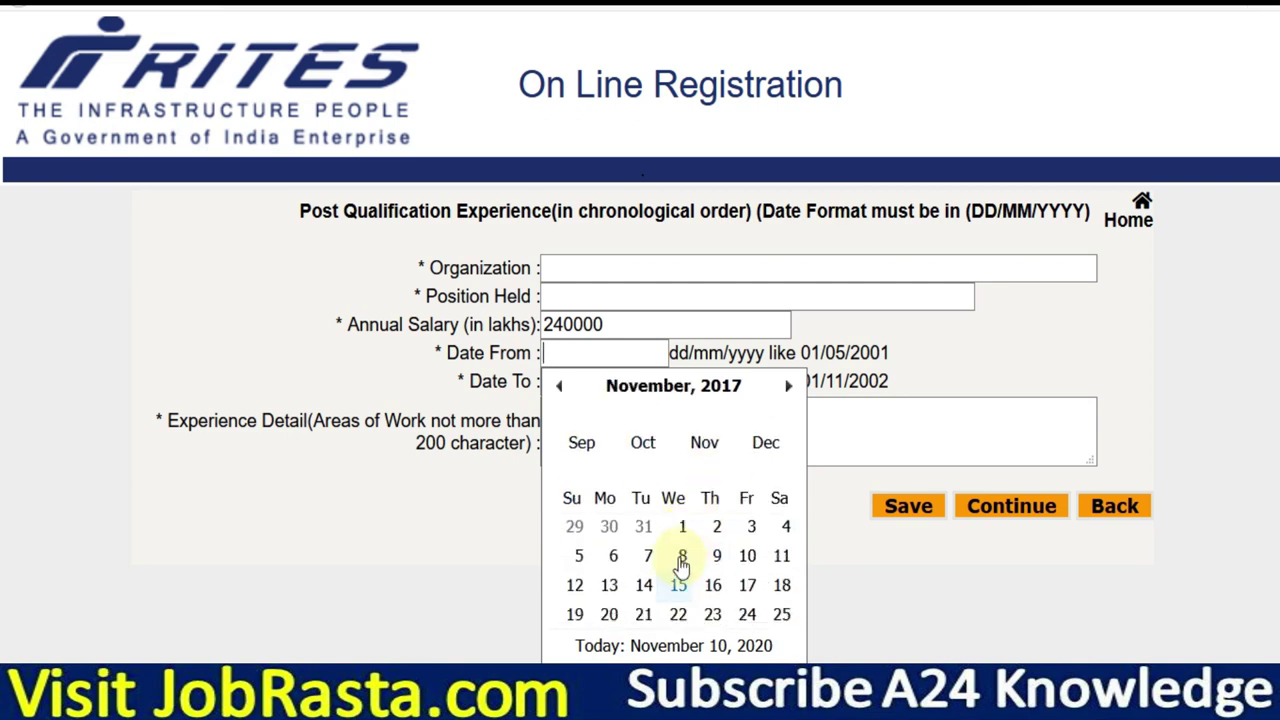
pyautogui.click(648, 508)
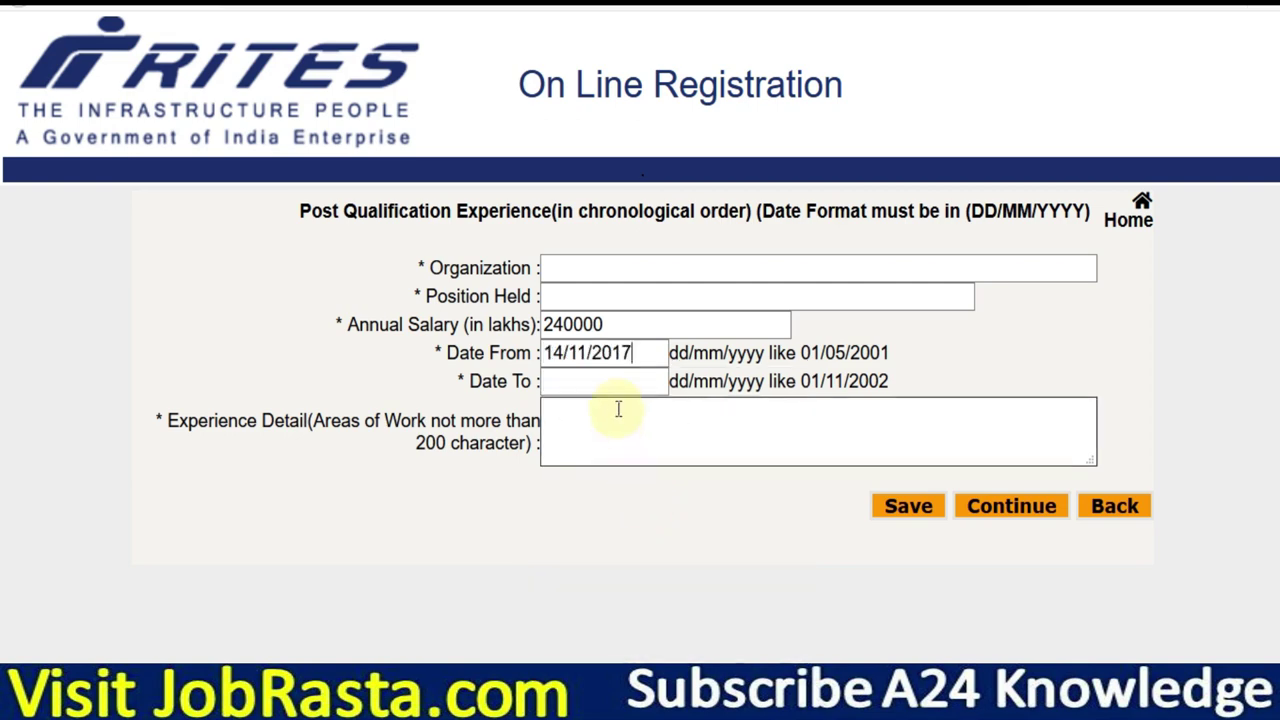
# Set Date To to 01/11/2020 and recheck that the date stays unchanged.
pyautogui.click(578, 393)
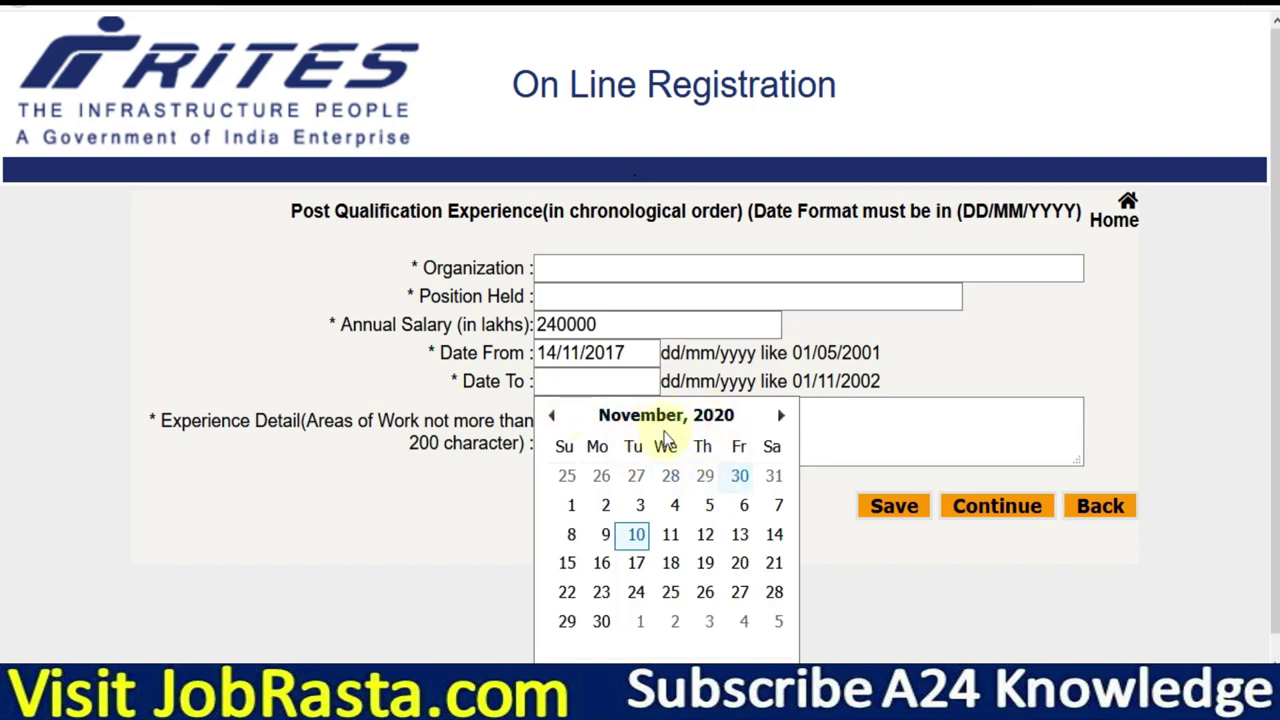
pyautogui.click(572, 512)
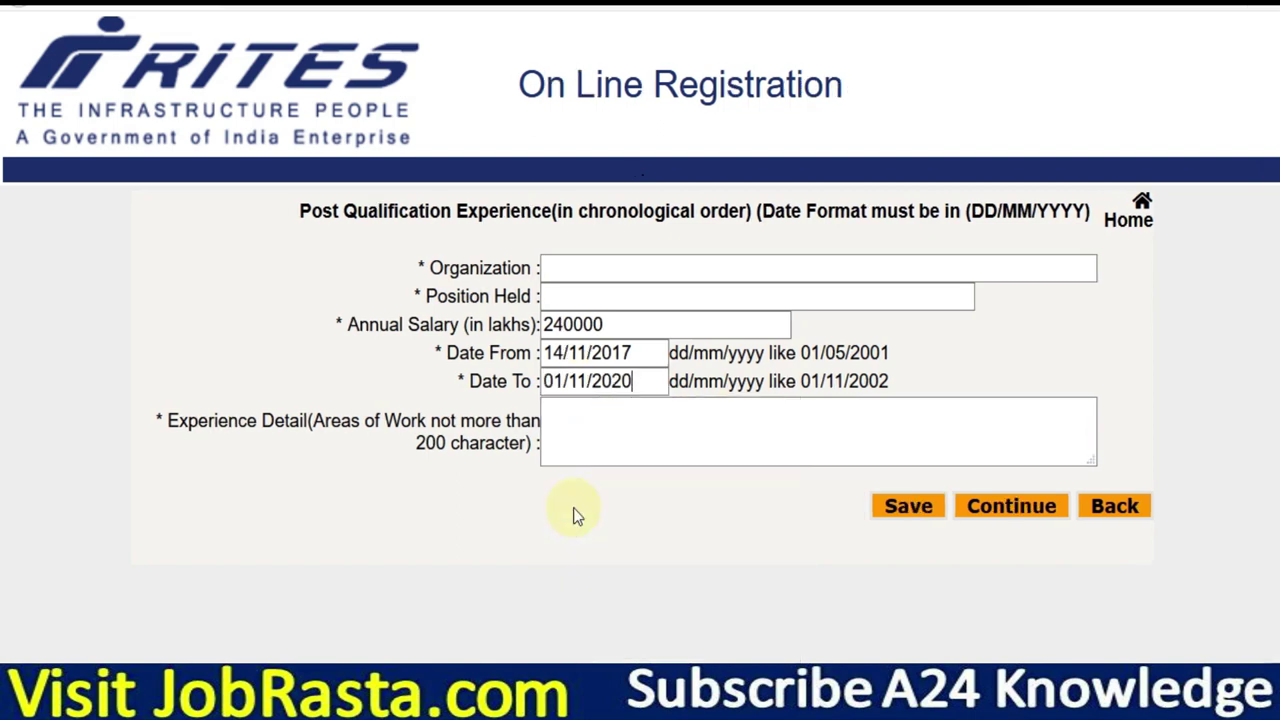
pyautogui.click(591, 434)
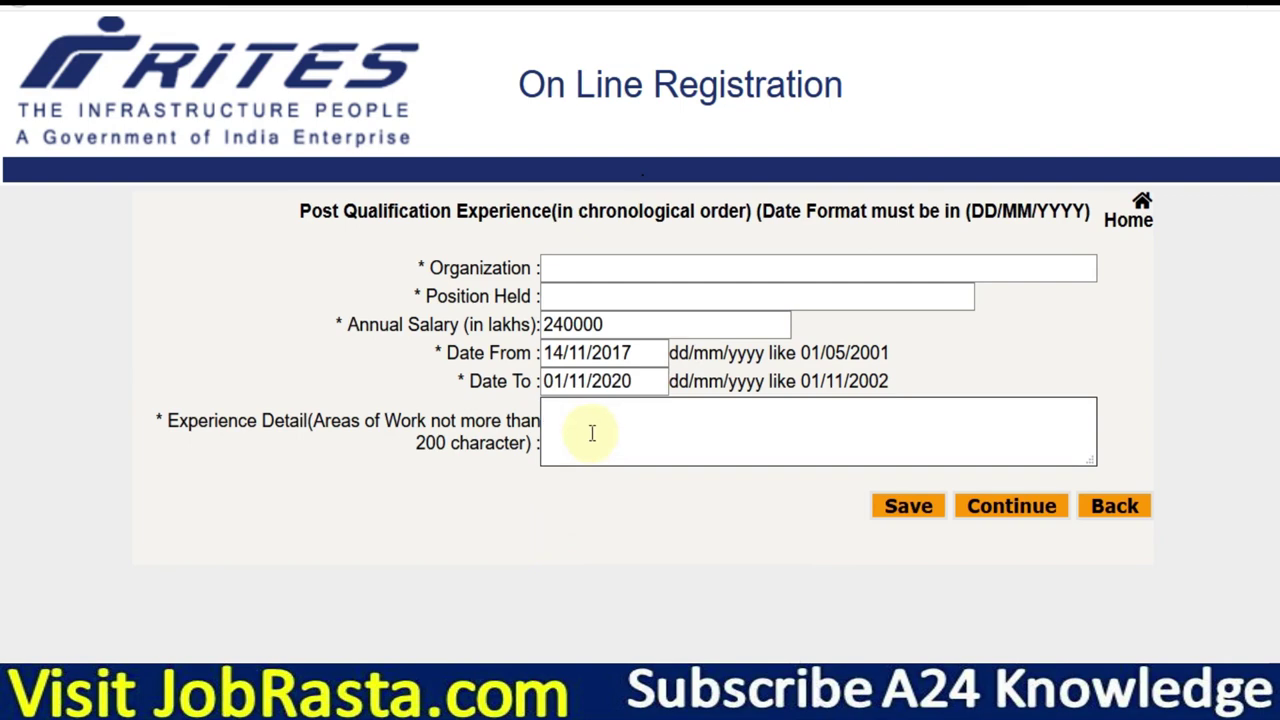
pyautogui.click(580, 382)
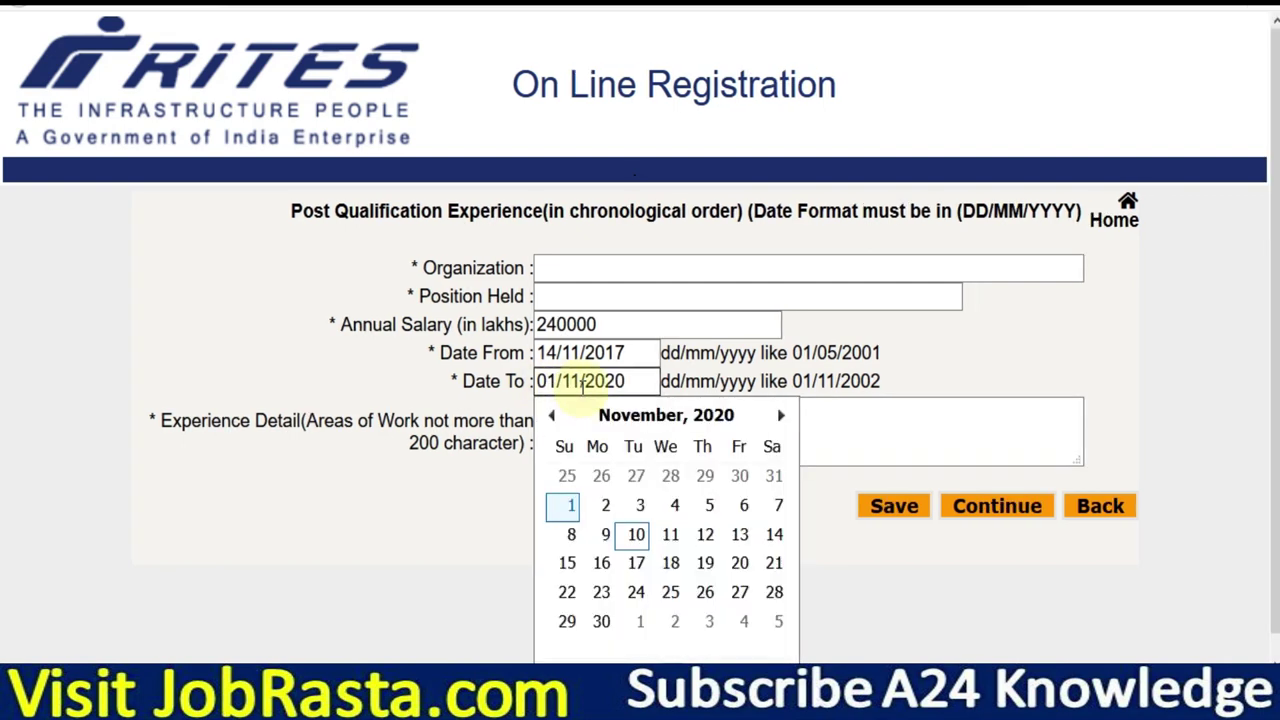
pyautogui.click(550, 416)
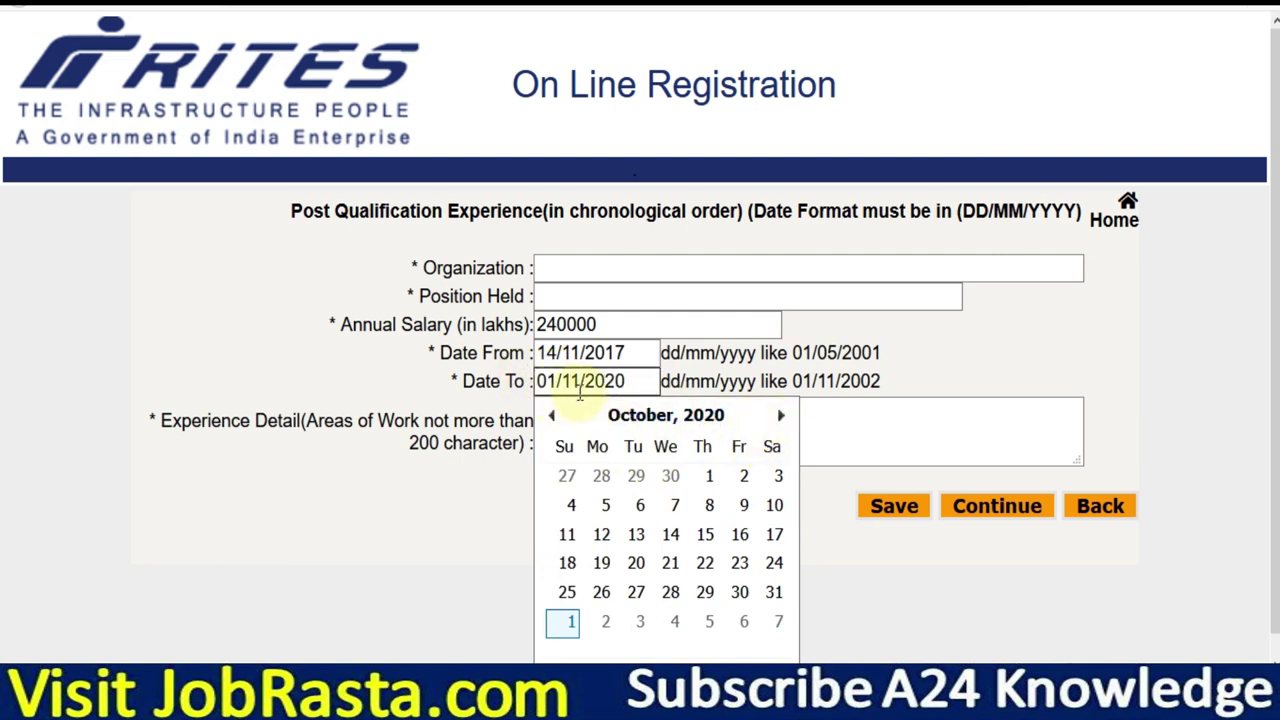
pyautogui.click(420, 395)
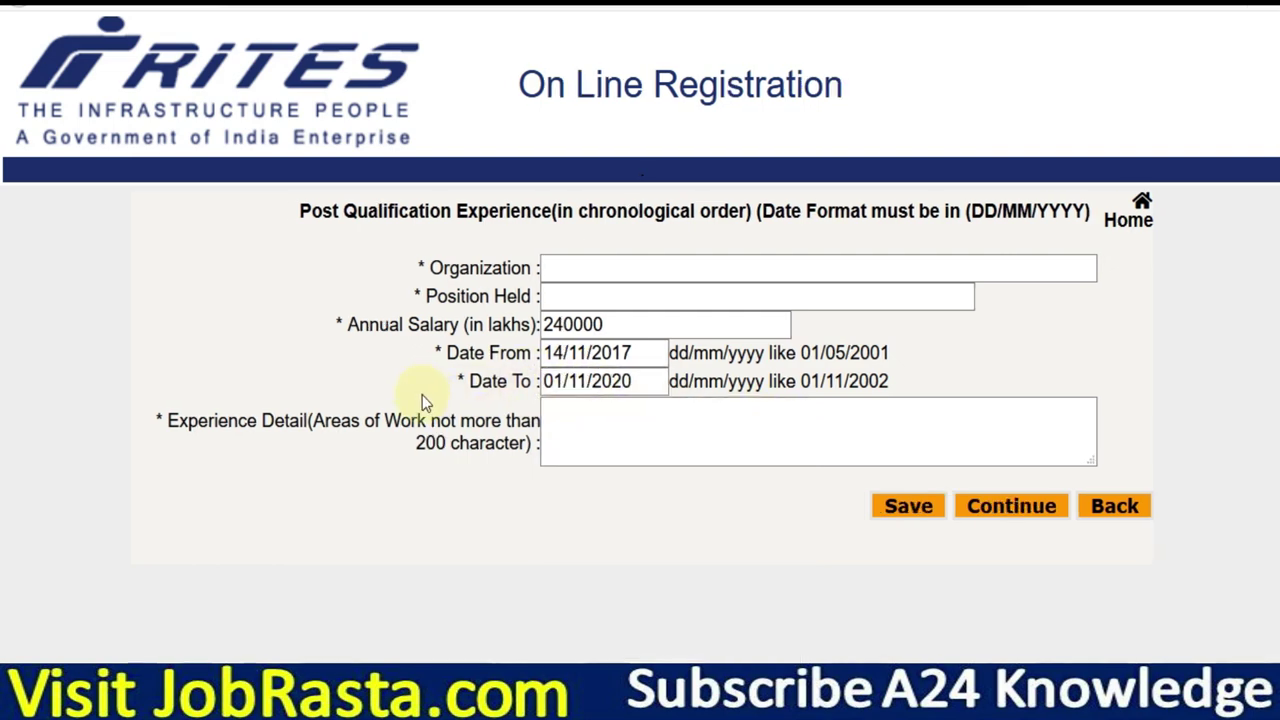
pyautogui.click(566, 423)
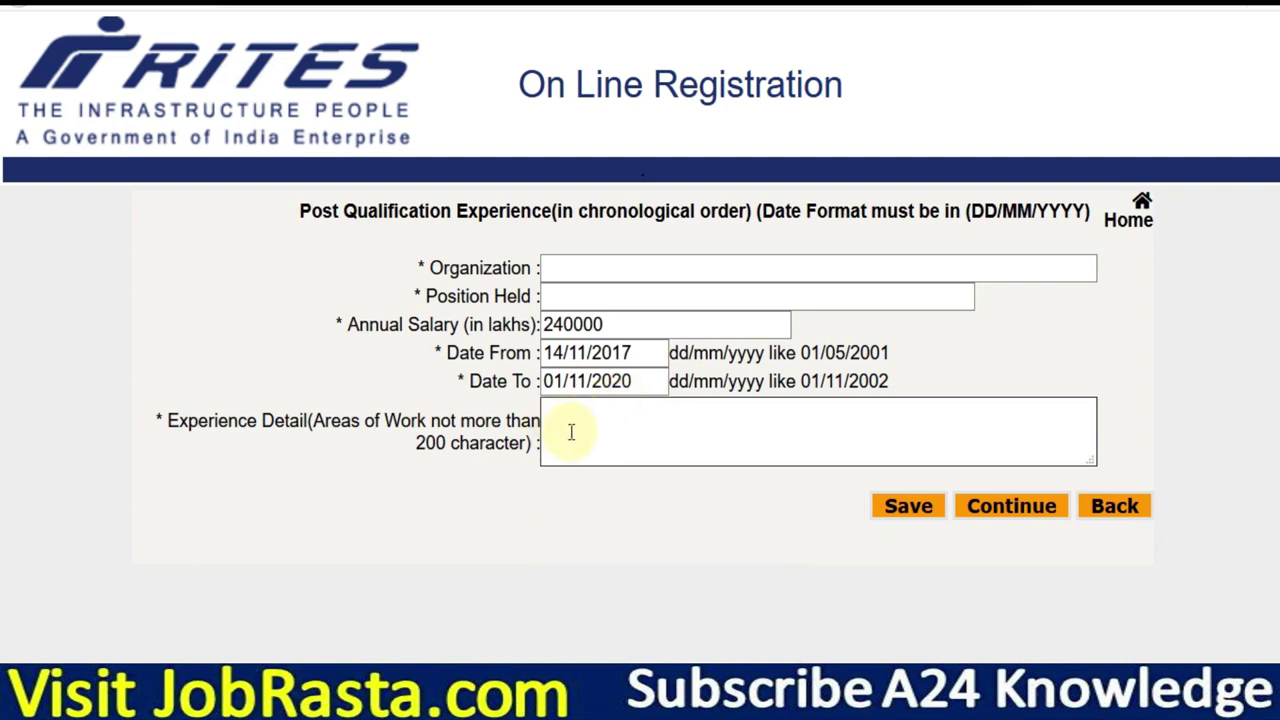